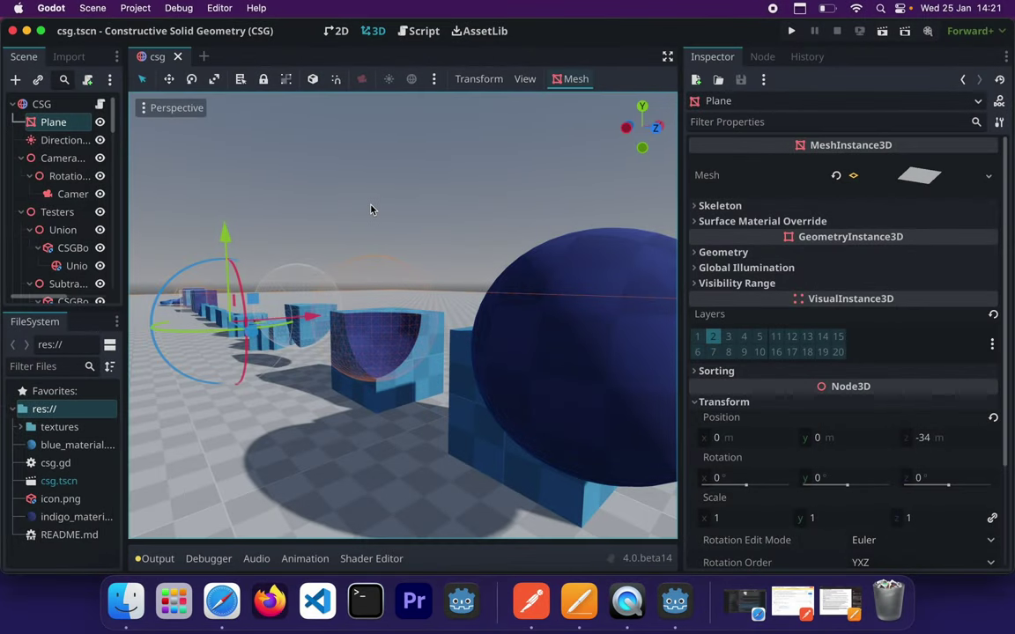
pyautogui.scroll(3, 423, 386)
pyautogui.scroll(-3, 424, 385)
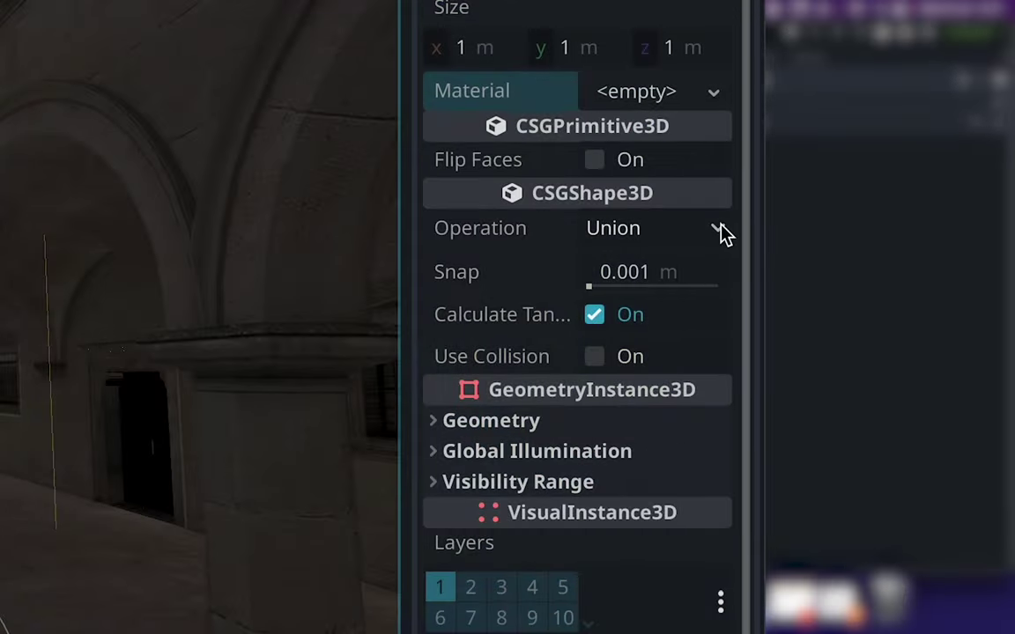
# Set the CSG box's operation to Intersection and open the operation choices again
pyautogui.click(721, 230)
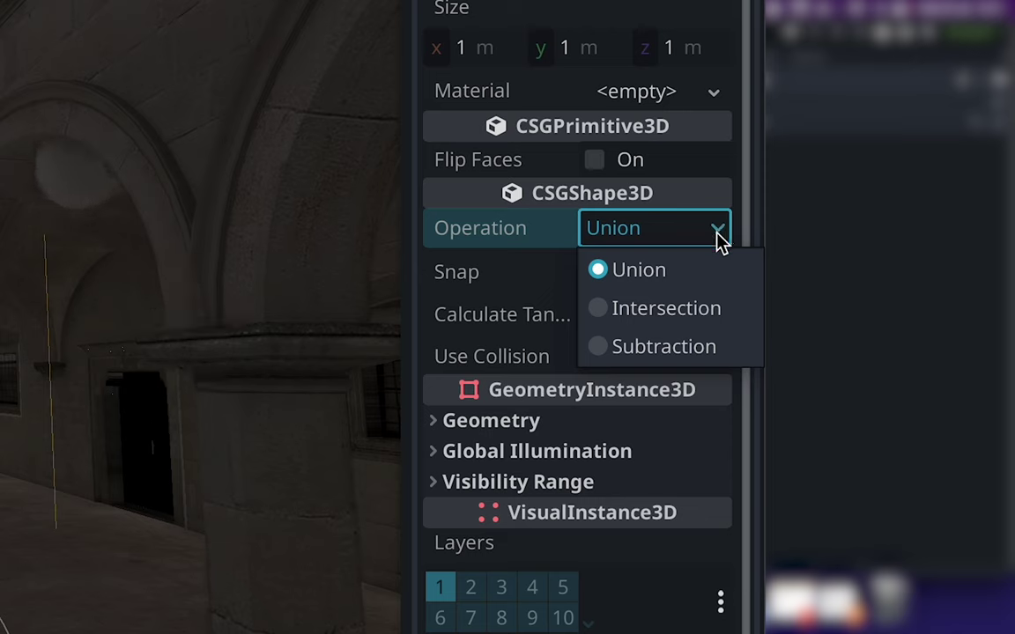
pyautogui.click(733, 314)
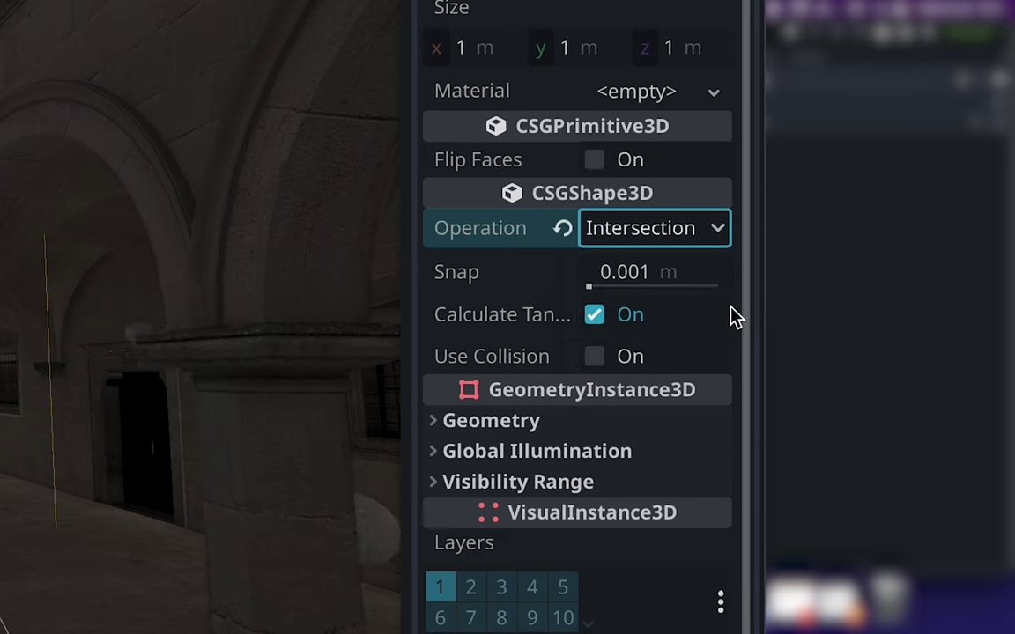
pyautogui.click(717, 231)
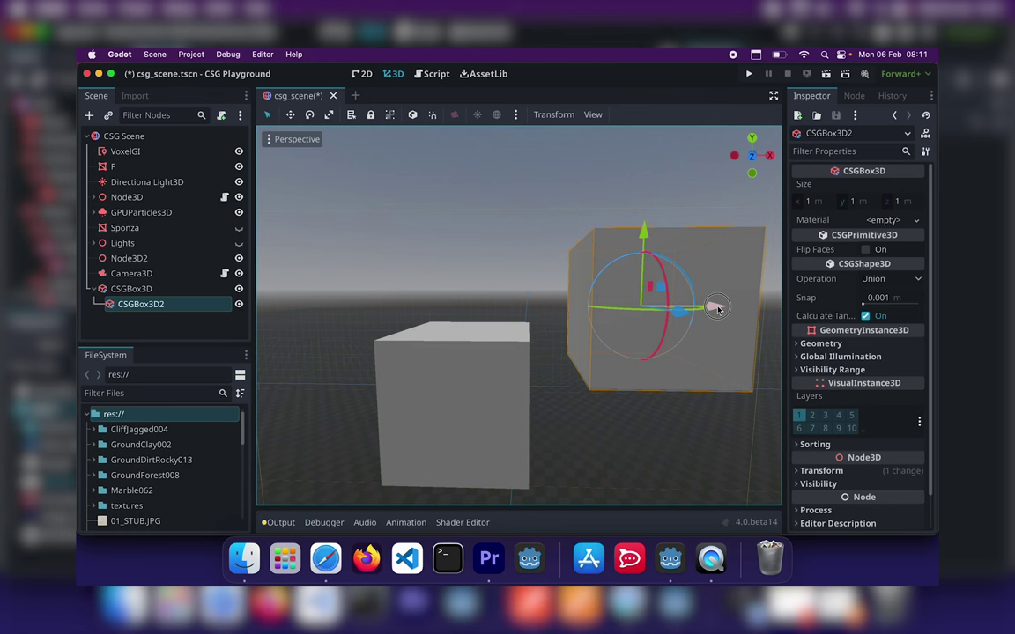
# Move CSGBox3D2 along the X axis so it overlaps the parent box, and set its operation to Intersection
pyautogui.moveTo(709, 306); pyautogui.dragTo(619, 313)
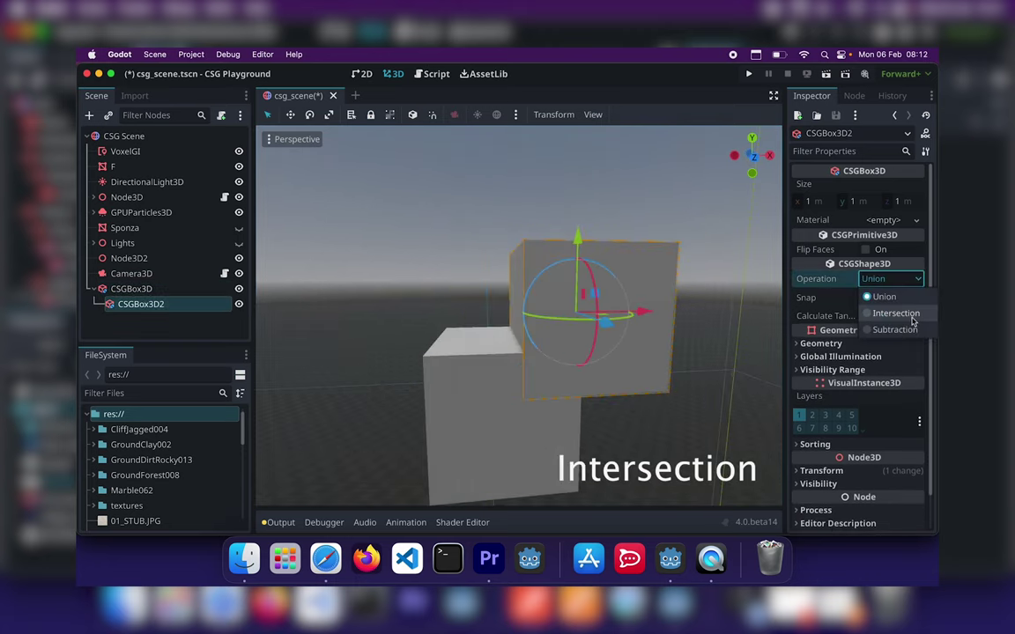
pyautogui.click(910, 317)
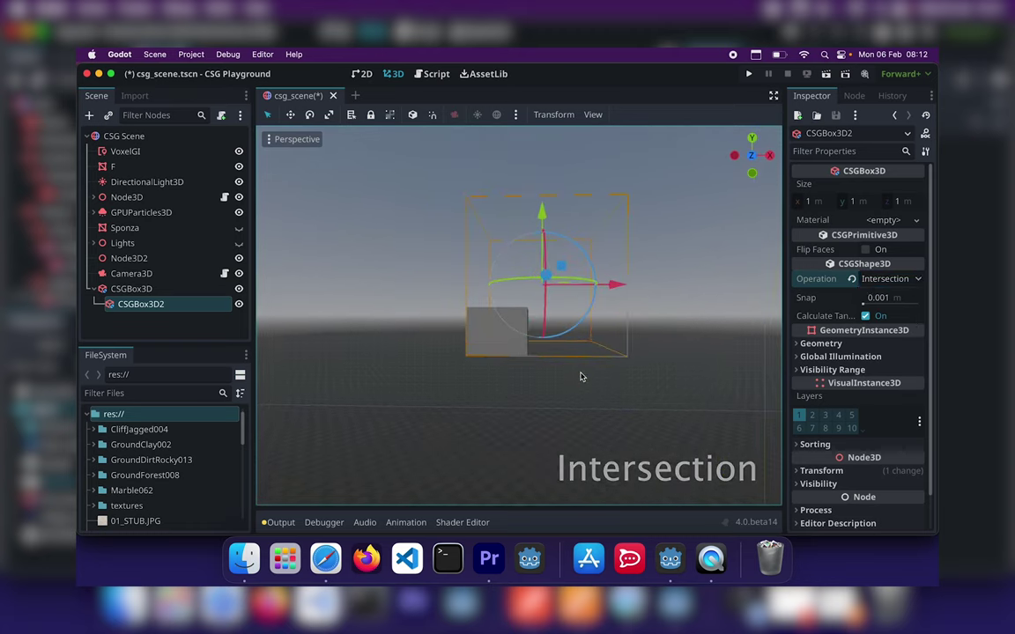
# Check the parent CSGBox3D, set CSGBox3D2's operation to Subtraction and view the cut from several angles
pyautogui.click(132, 289)
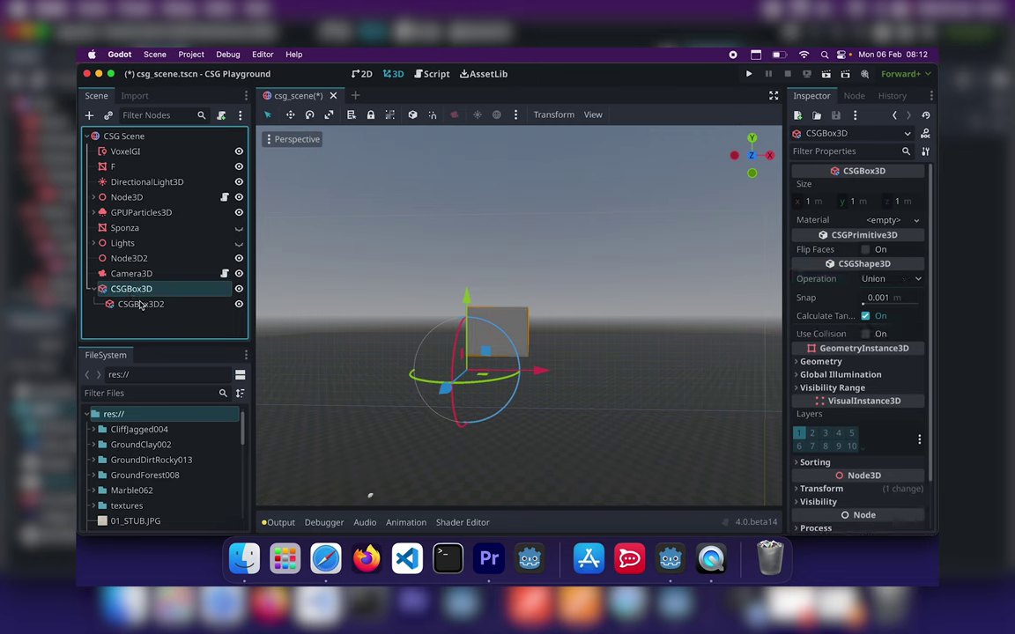
pyautogui.click(141, 304)
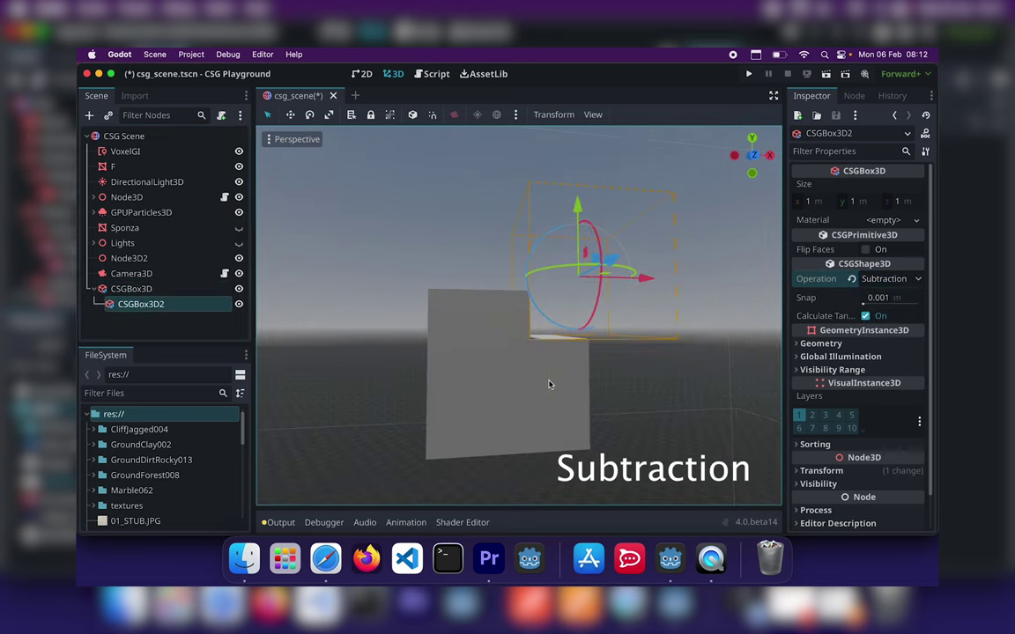
pyautogui.scroll(-5, 550, 385)
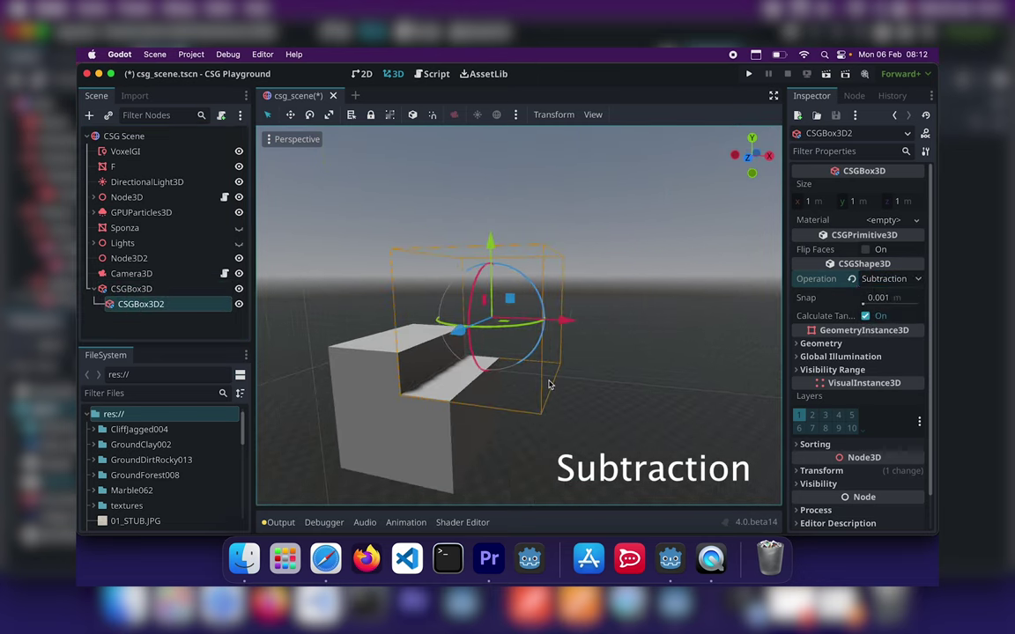
pyautogui.hscroll(-5, 549, 385)
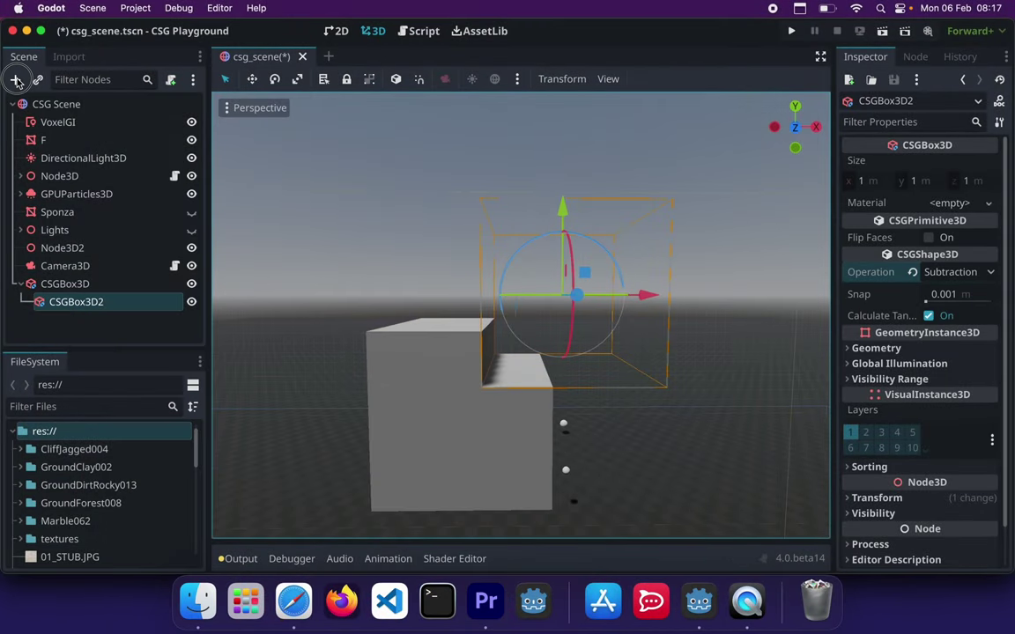
# Search the new node types for csg and look through the matching CSG nodes
pyautogui.click(14, 79)
pyautogui.write('csg')
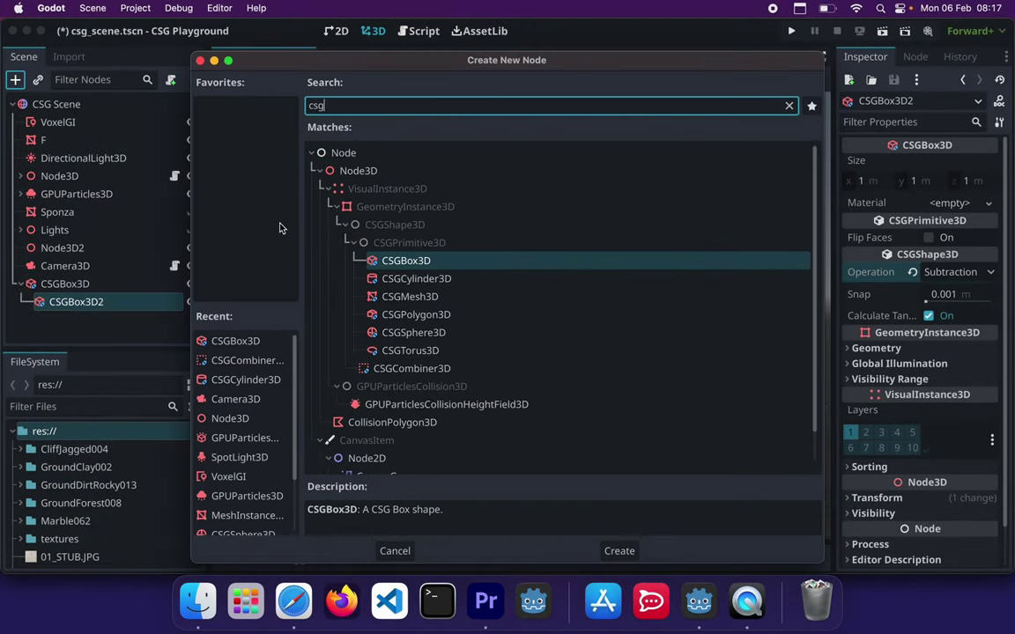
pyautogui.scroll(-2, 387, 279)
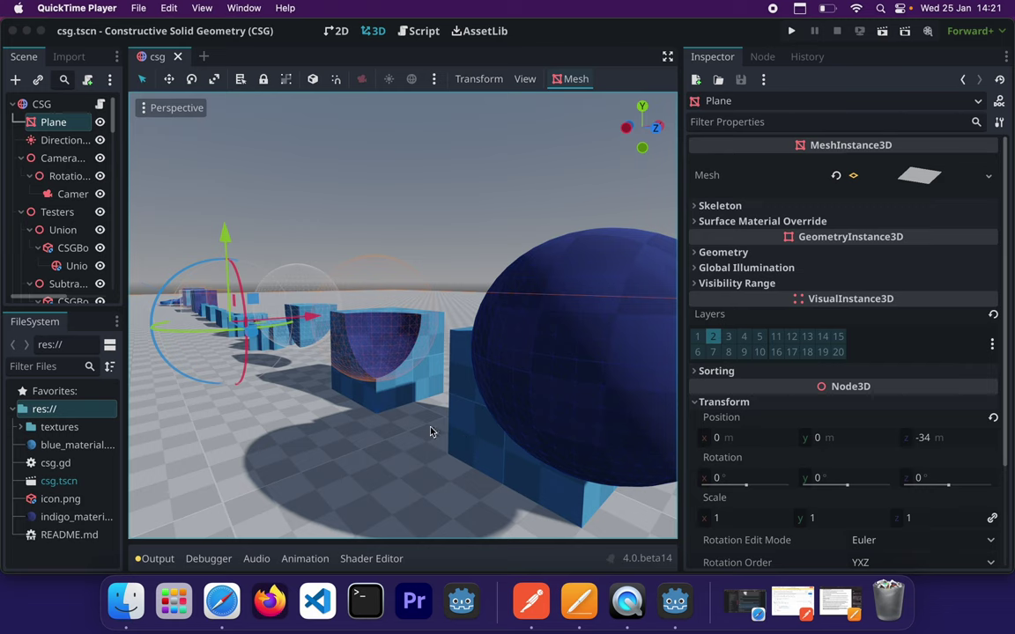
pyautogui.click(428, 420)
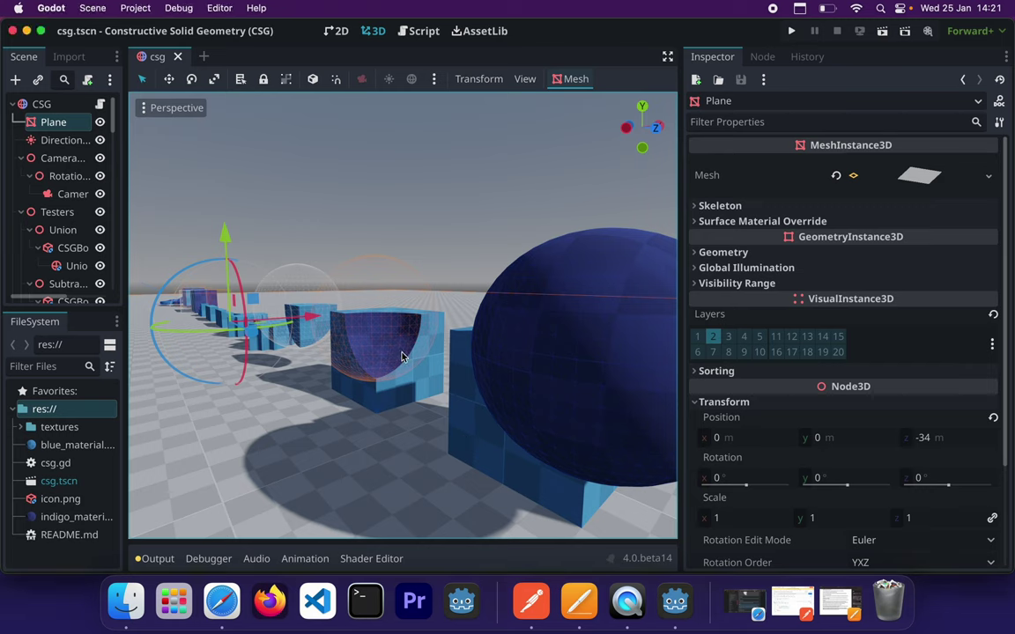
pyautogui.scroll(3, 423, 388)
pyautogui.scroll(-3, 414, 335)
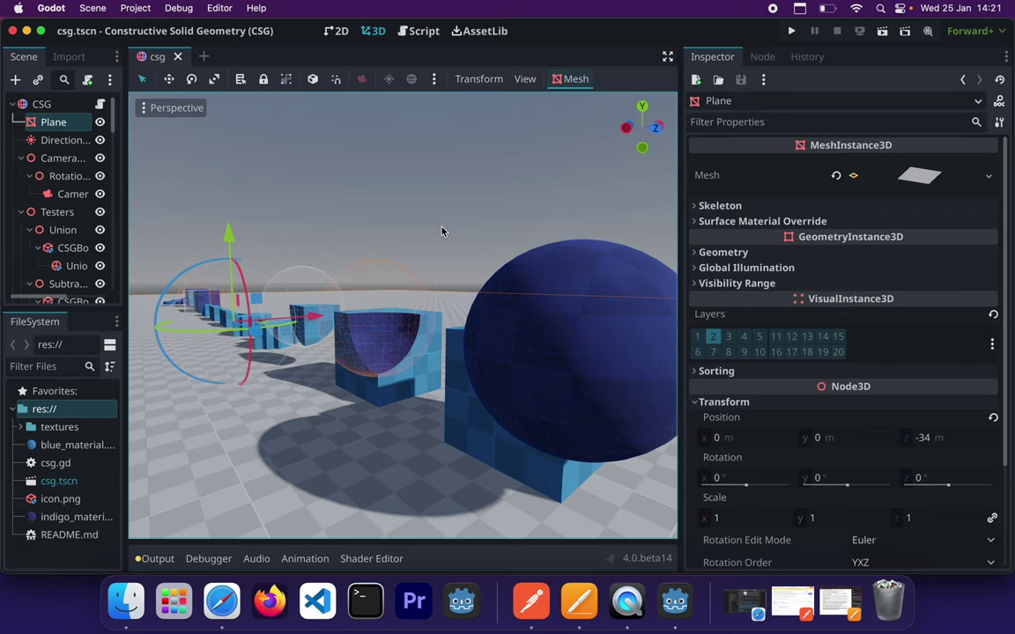
# Select the blue box of the Union example and examine the Union and Subtraction examples up close
pyautogui.click(451, 255)
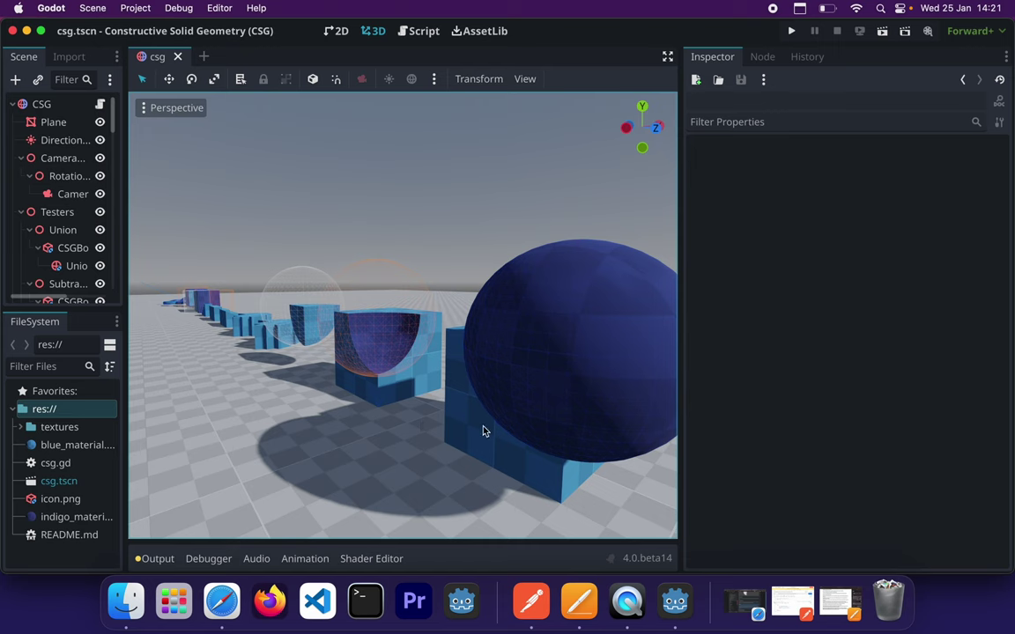
pyautogui.click(489, 372)
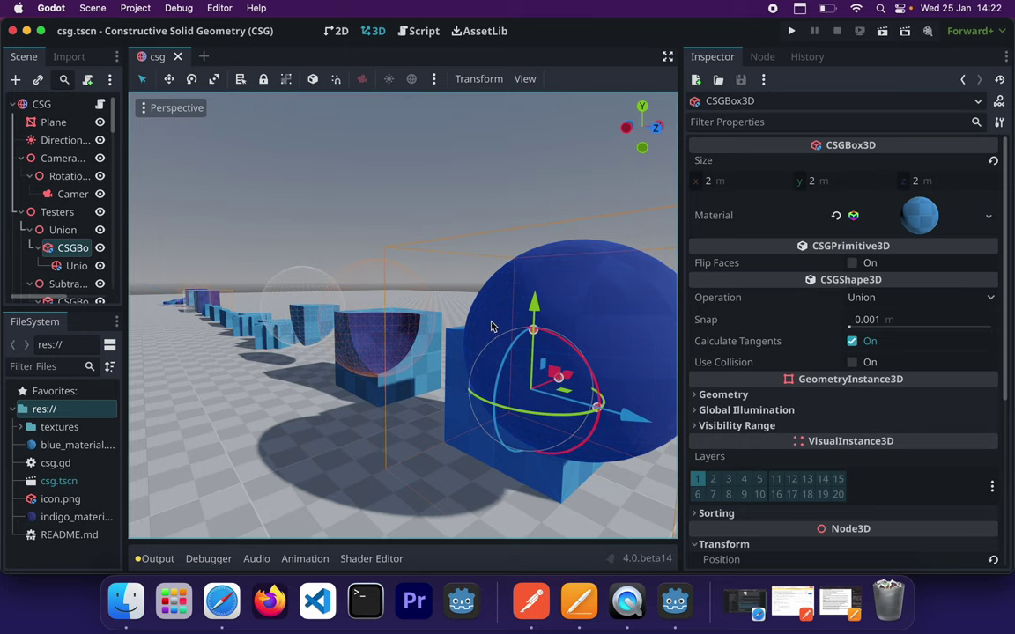
pyautogui.press('f')
pyautogui.press('w')
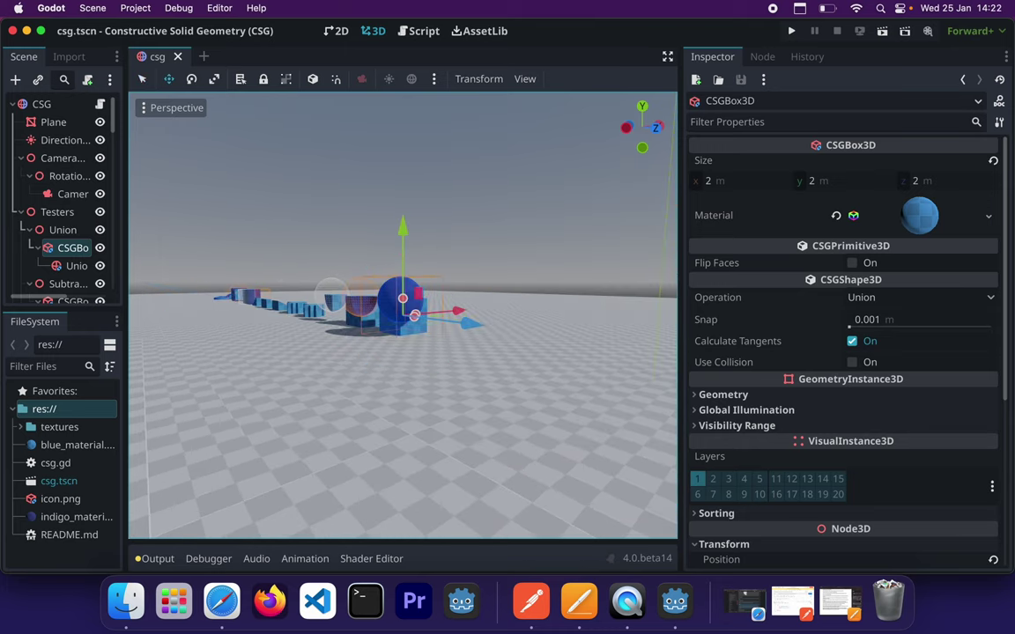
pyautogui.press('w')
pyautogui.moveTo(455, 293); pyautogui.dragTo(624, 301, button='right')
pyautogui.press('w')
pyautogui.press('a')
pyautogui.press('w')
pyautogui.moveTo(400, 313); pyautogui.dragTo(409, 257, button='right')
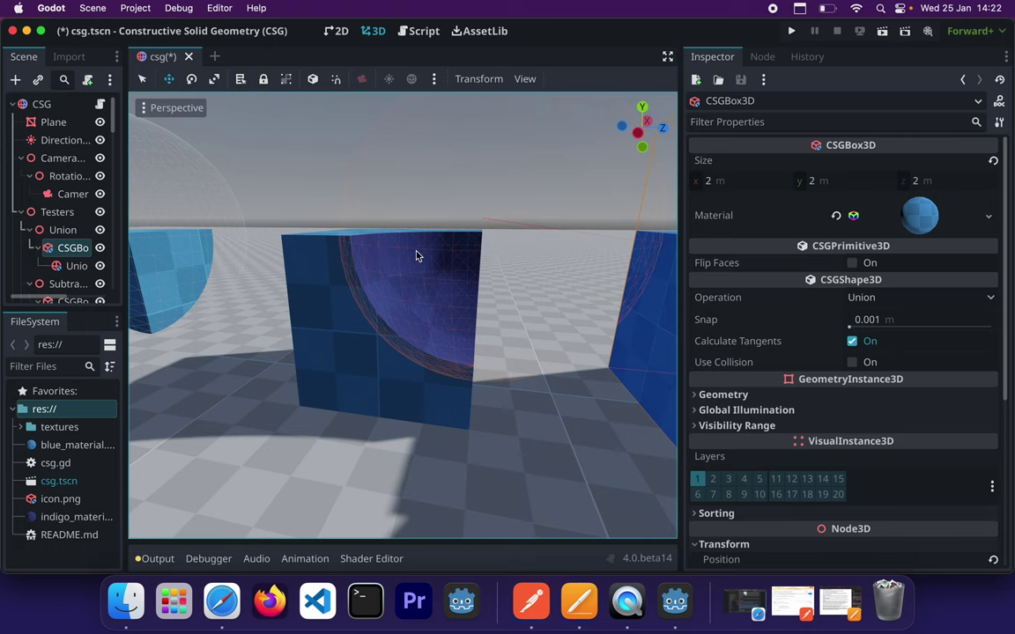
# Examine the Intersection example in the scene and compare the settings of its CSG box and its child sphere
pyautogui.scroll(-4, 418, 255)
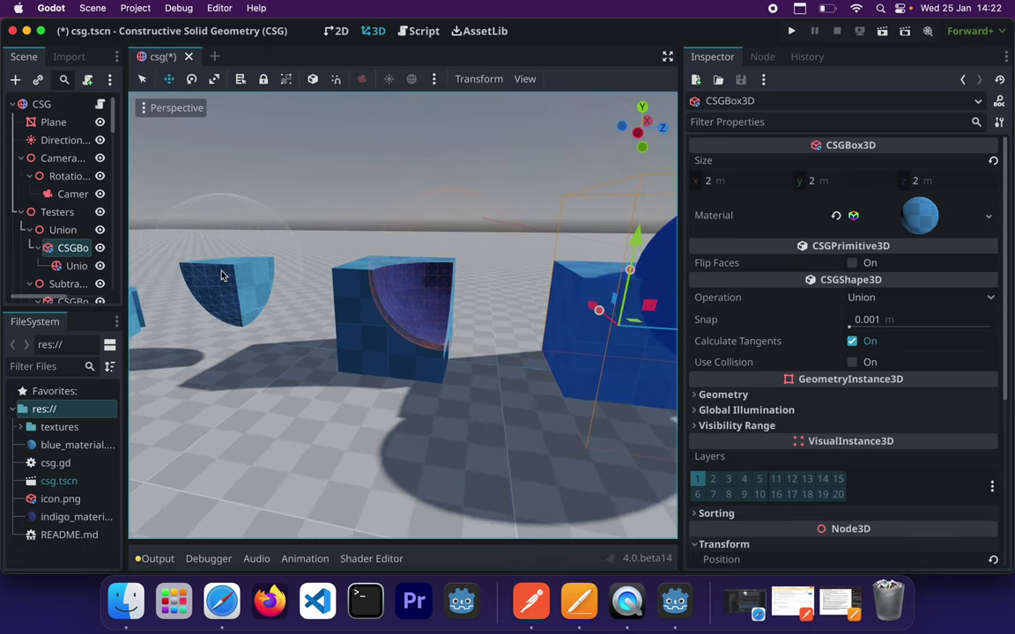
pyautogui.press('a')
pyautogui.moveTo(224, 273); pyautogui.dragTo(181, 241, button='right')
pyautogui.press('w')
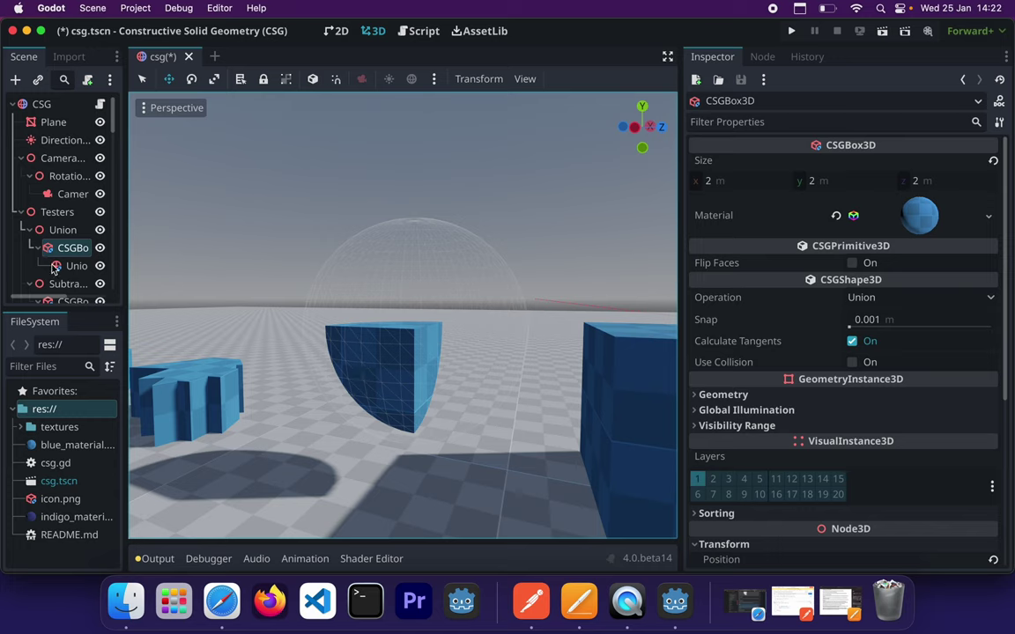
pyautogui.scroll(-2, 53, 268)
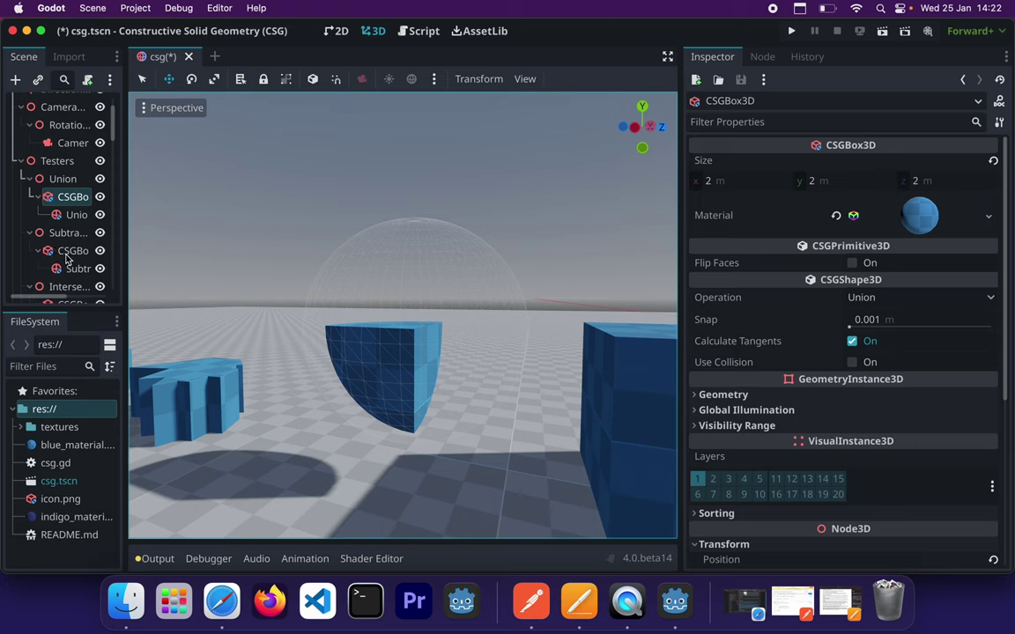
pyautogui.scroll(-1, 66, 256)
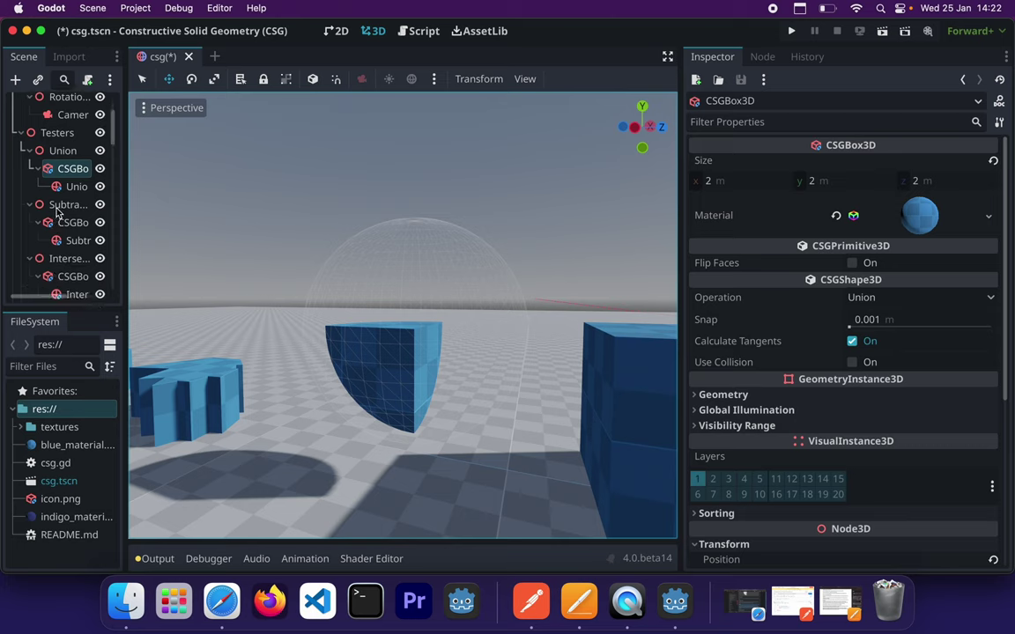
pyautogui.click(69, 258)
pyautogui.click(74, 275)
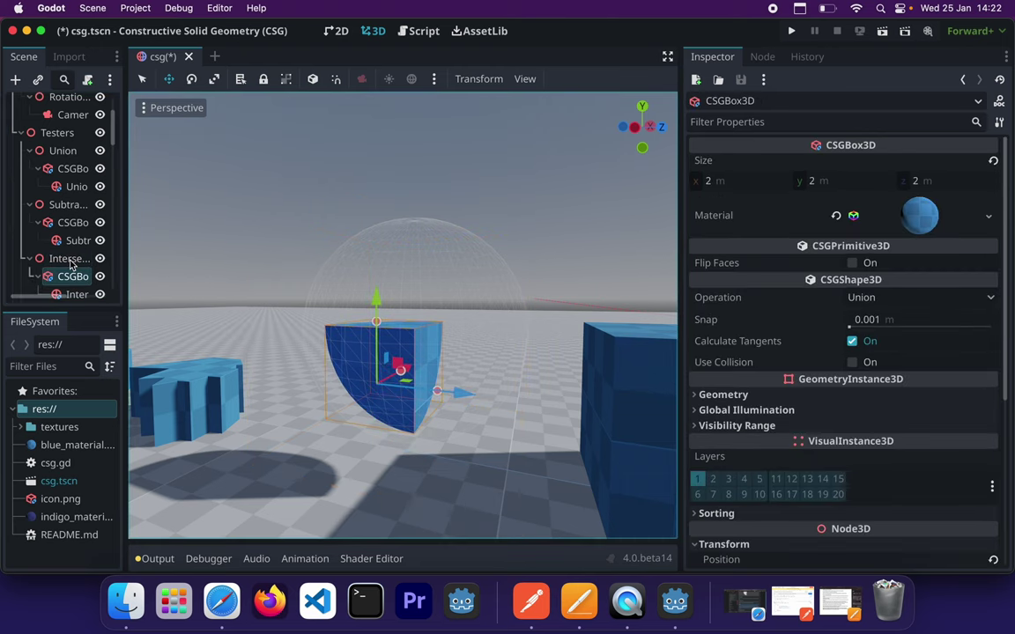
pyautogui.click(71, 262)
pyautogui.click(69, 289)
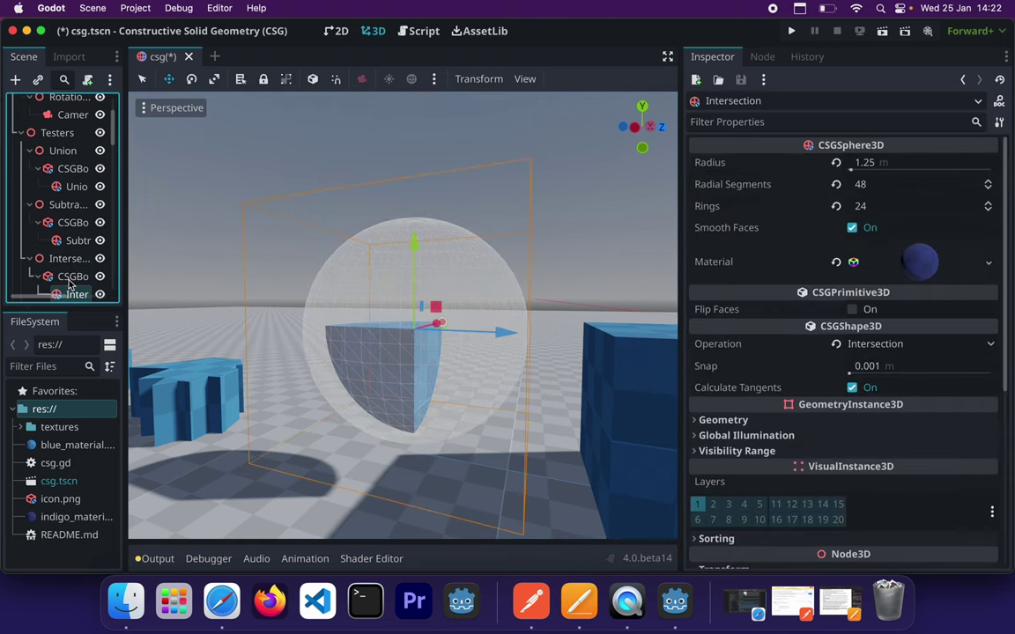
pyautogui.click(71, 281)
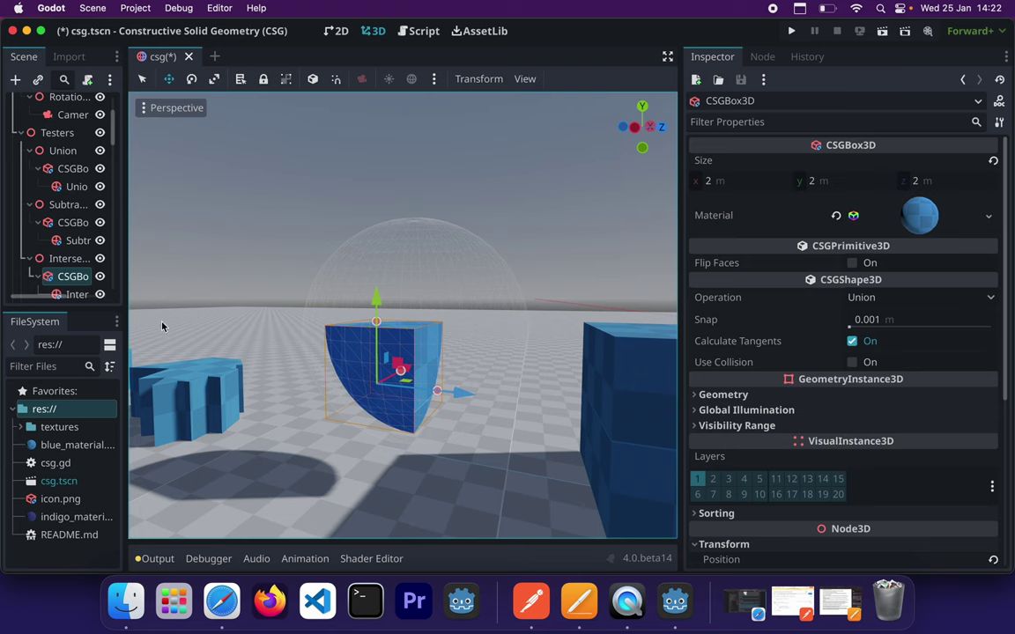
# Try the Union operation on the Intersection example's sphere and set it back to Intersection
pyautogui.scroll(-2, 68, 238)
pyautogui.click(76, 257)
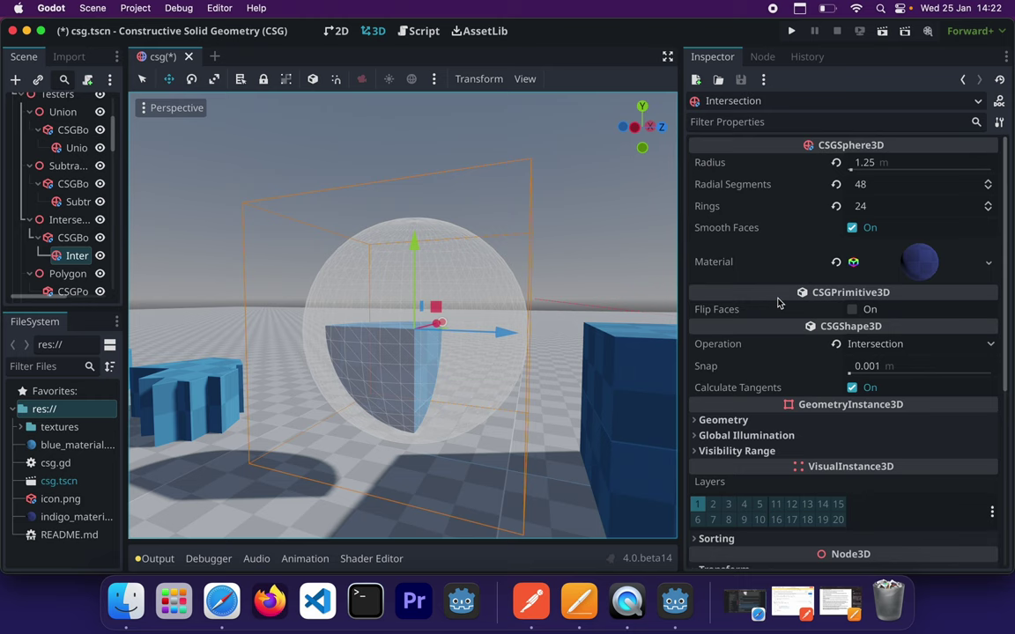
pyautogui.click(885, 343)
pyautogui.click(877, 364)
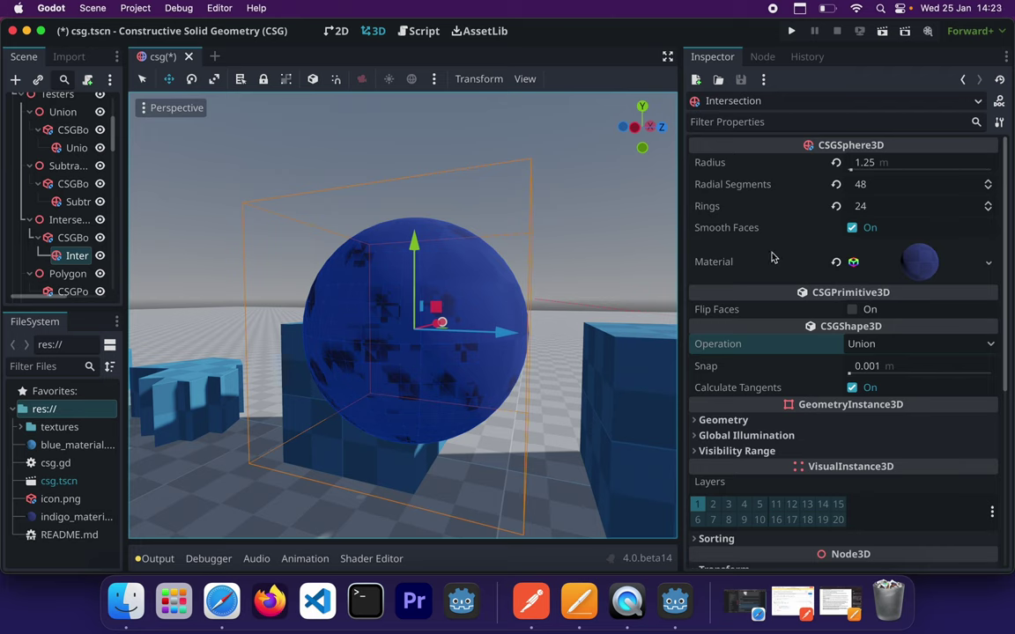
pyautogui.click(881, 344)
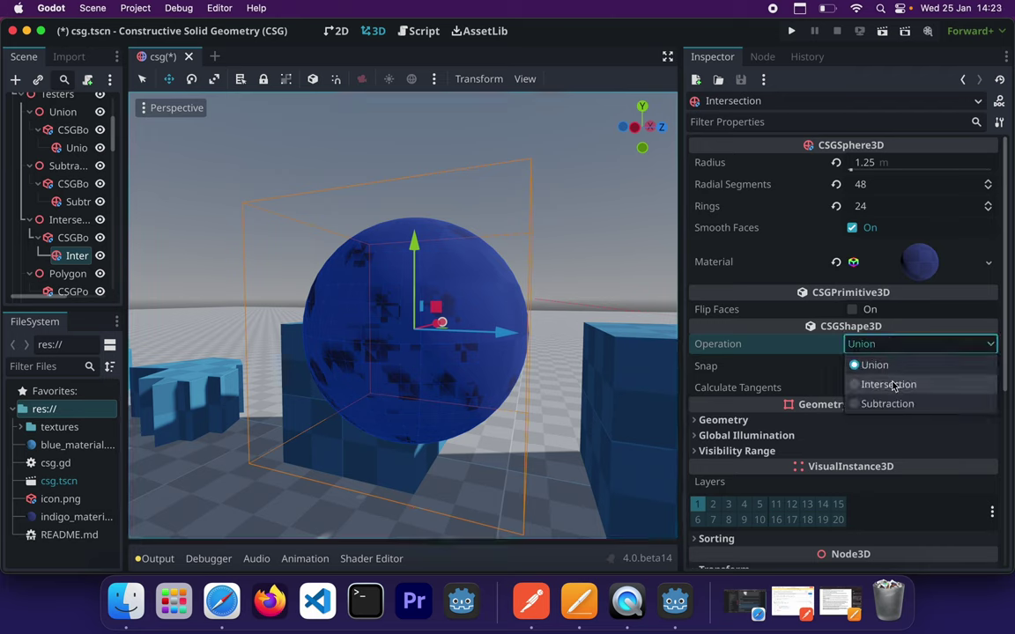
pyautogui.click(891, 385)
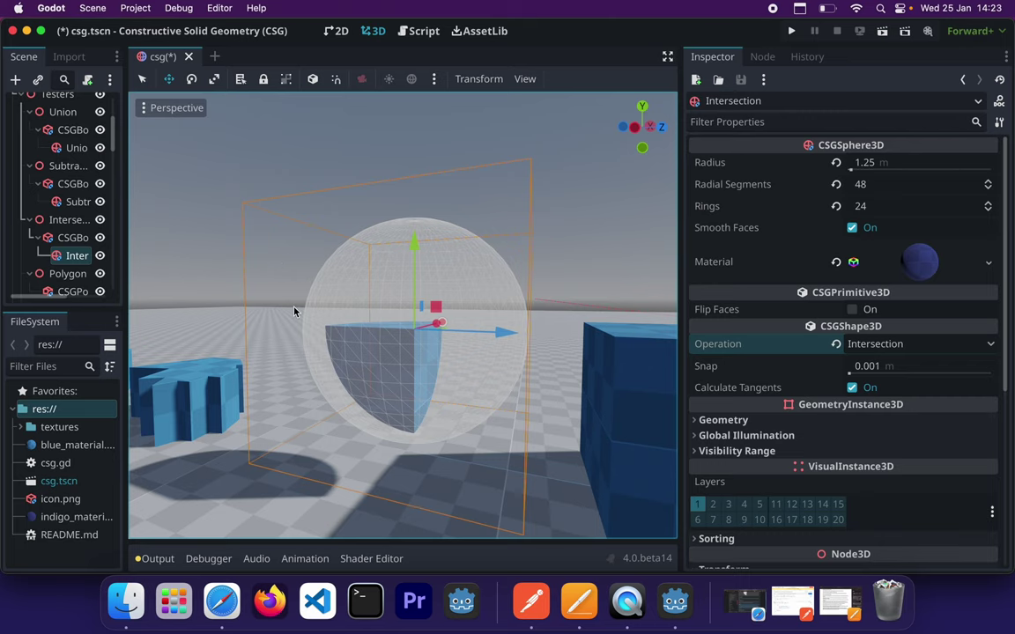
pyautogui.moveTo(309, 327); pyautogui.dragTo(225, 337, button='right')
pyautogui.press('s')
pyautogui.press('d')
pyautogui.press('d')
pyautogui.press('s')
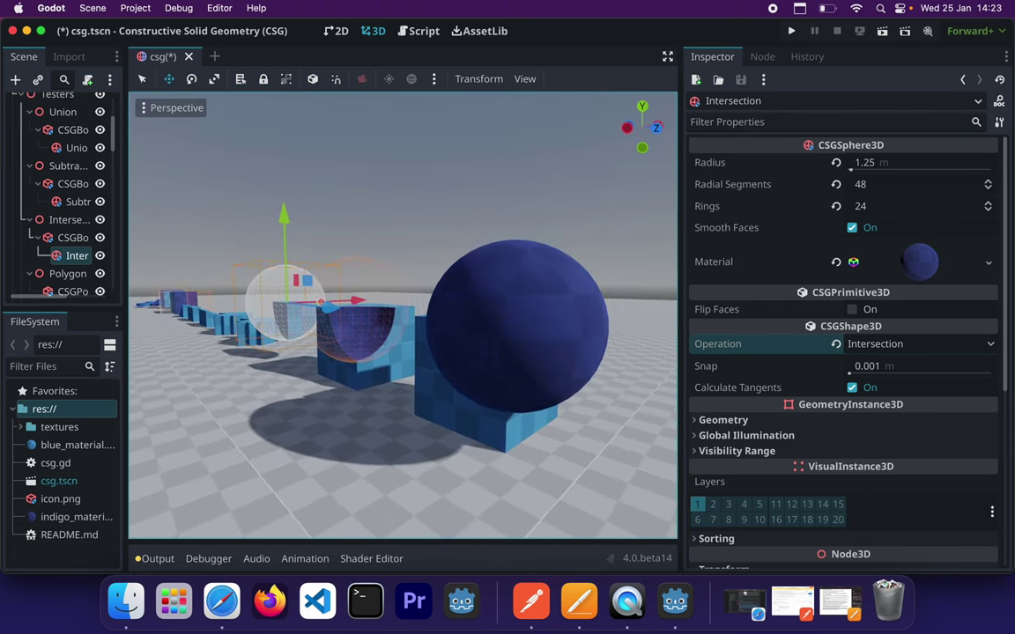
pyautogui.moveTo(172, 321); pyautogui.dragTo(161, 319, button='middle')
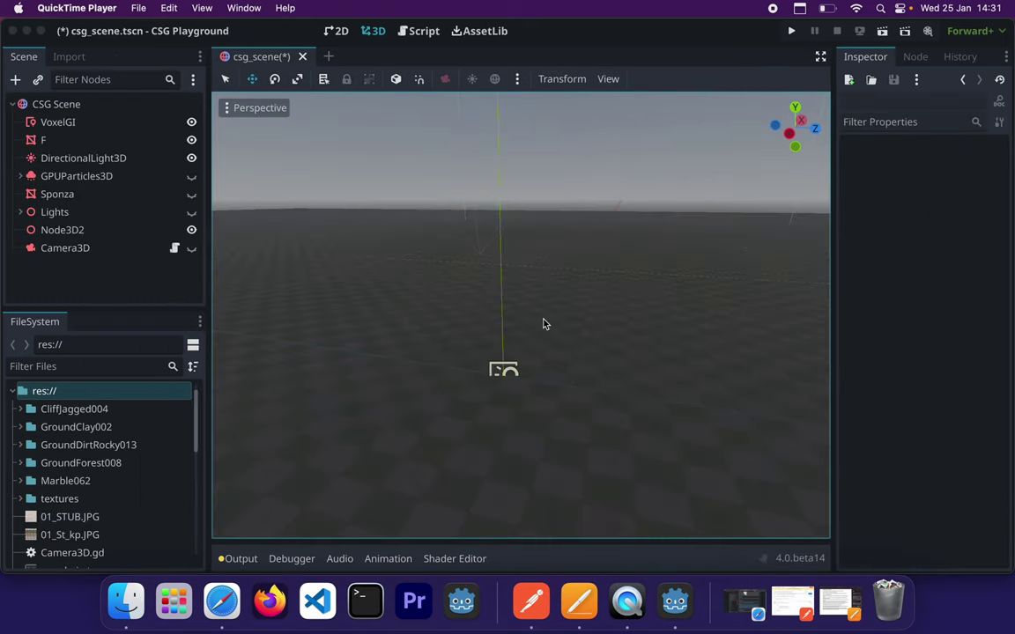
# Add a CSGBox3D node to the CSG Scene in the CSG Playground project
pyautogui.click(543, 324)
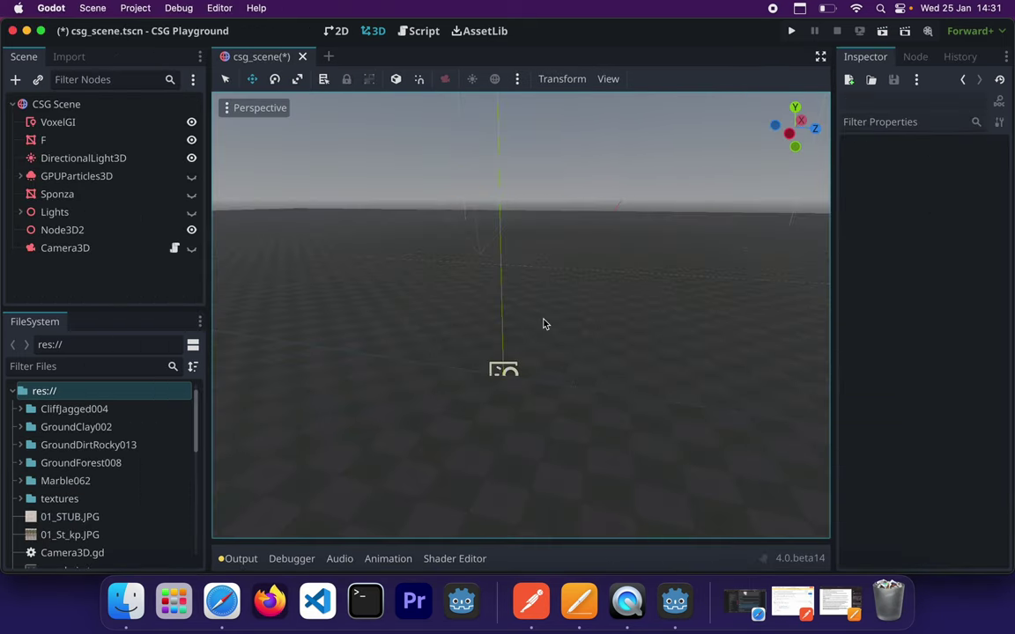
pyautogui.click(92, 280)
pyautogui.click(15, 79)
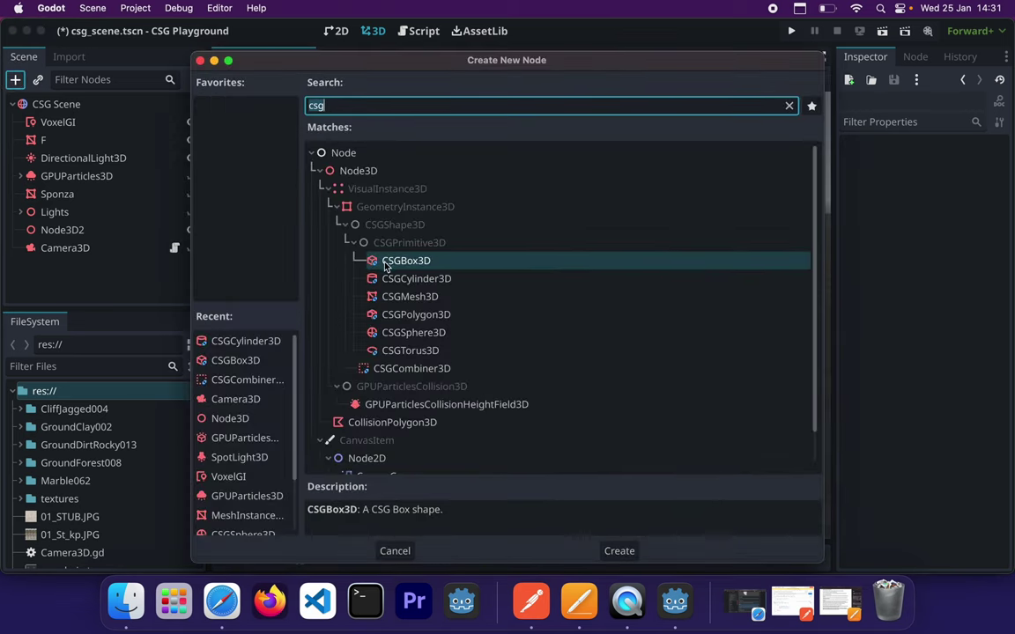
pyautogui.click(617, 549)
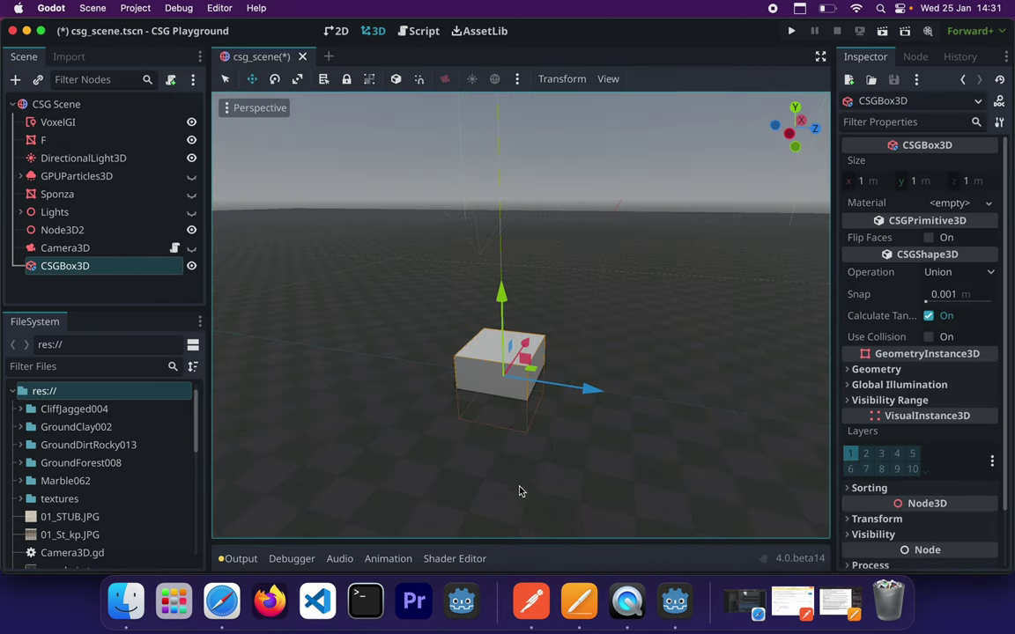
# Raise the new CSG box along the Y axis so it sits above the ground plane
pyautogui.moveTo(502, 298); pyautogui.dragTo(490, 244)
pyautogui.scroll(3, 556, 304)
pyautogui.scroll(4, 557, 304)
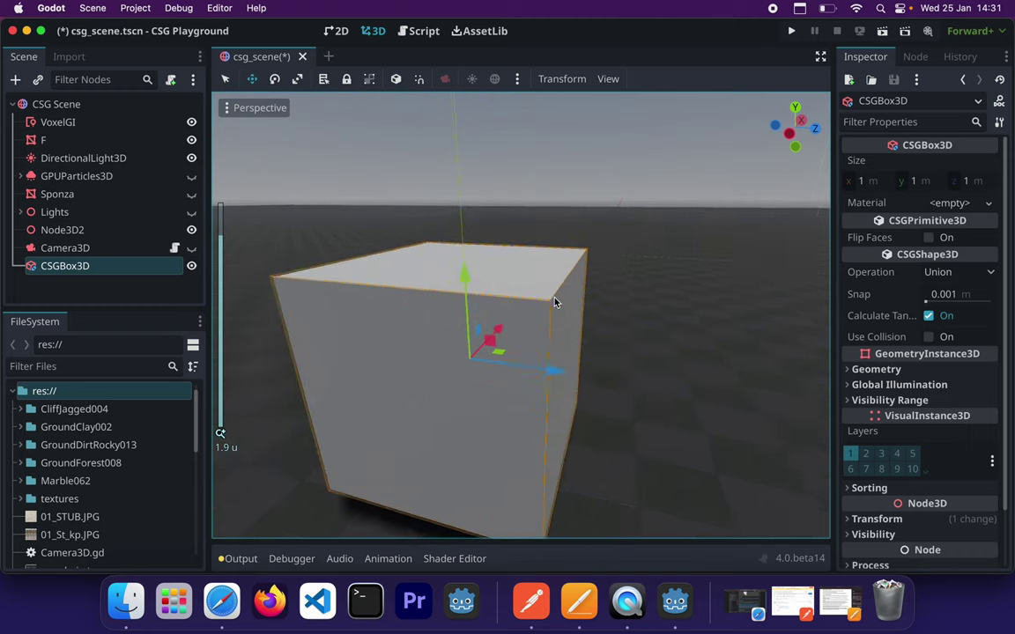
# Add a CSGCylinder3D node as a child of the CSG box
pyautogui.click(77, 274)
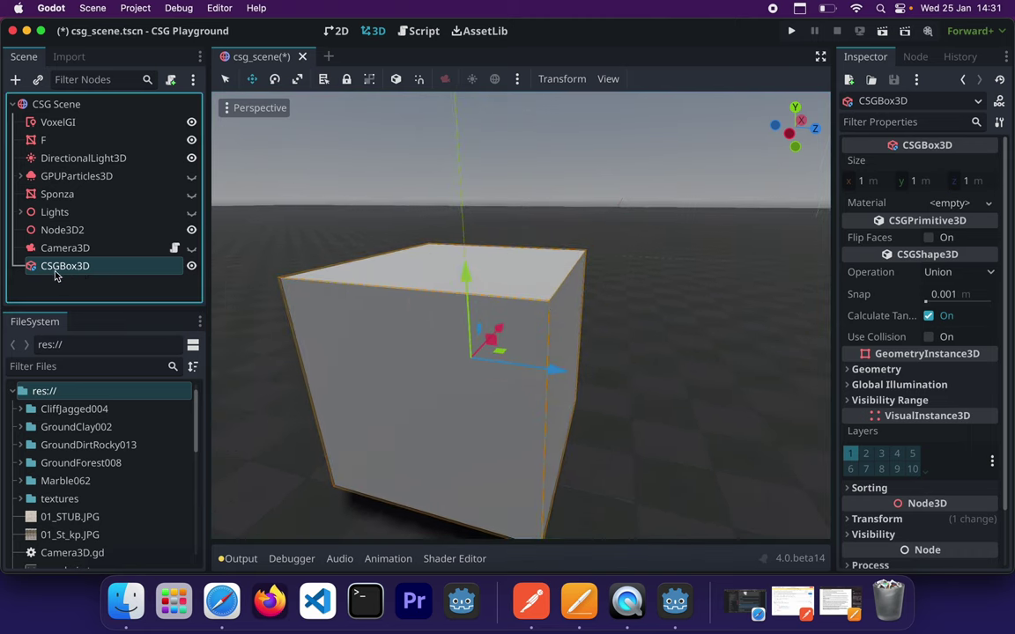
pyautogui.doubleClick(64, 267)
pyautogui.press('Escape')
pyautogui.click(15, 79)
pyautogui.click(432, 279)
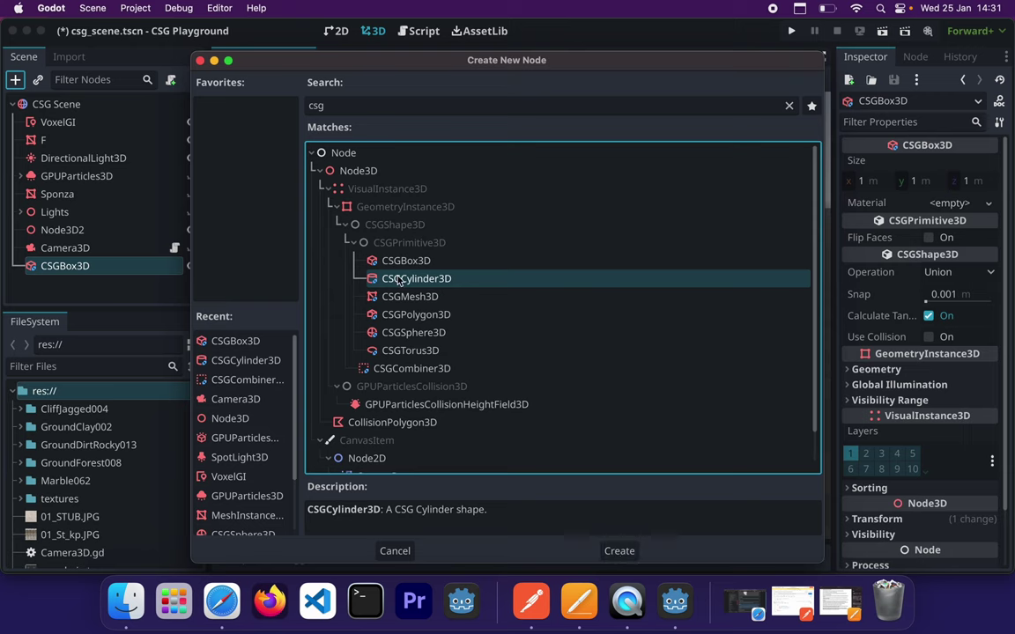
pyautogui.click(613, 550)
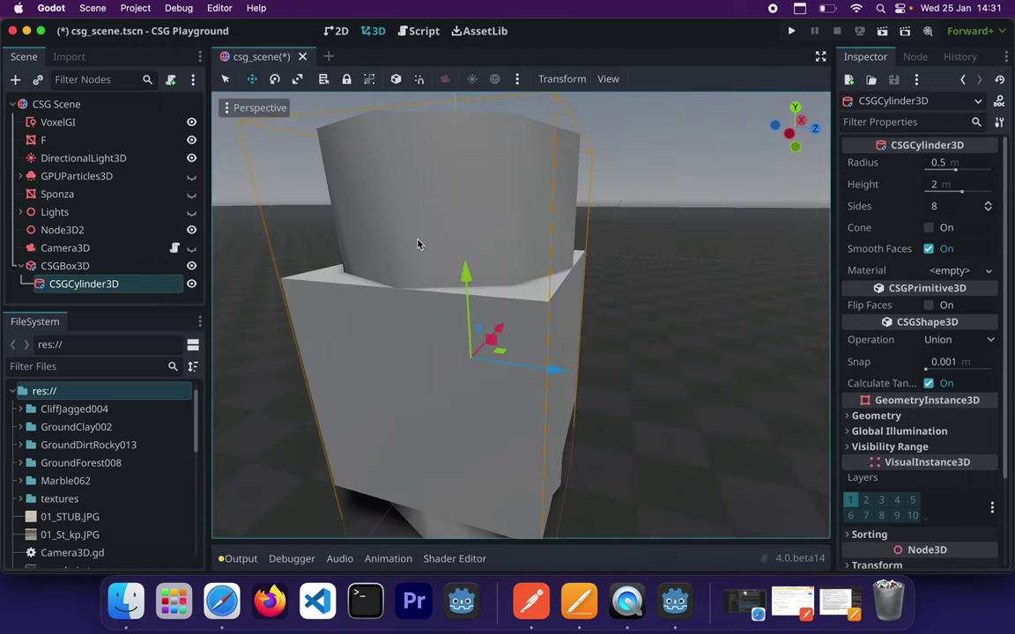
pyautogui.scroll(-6, 417, 244)
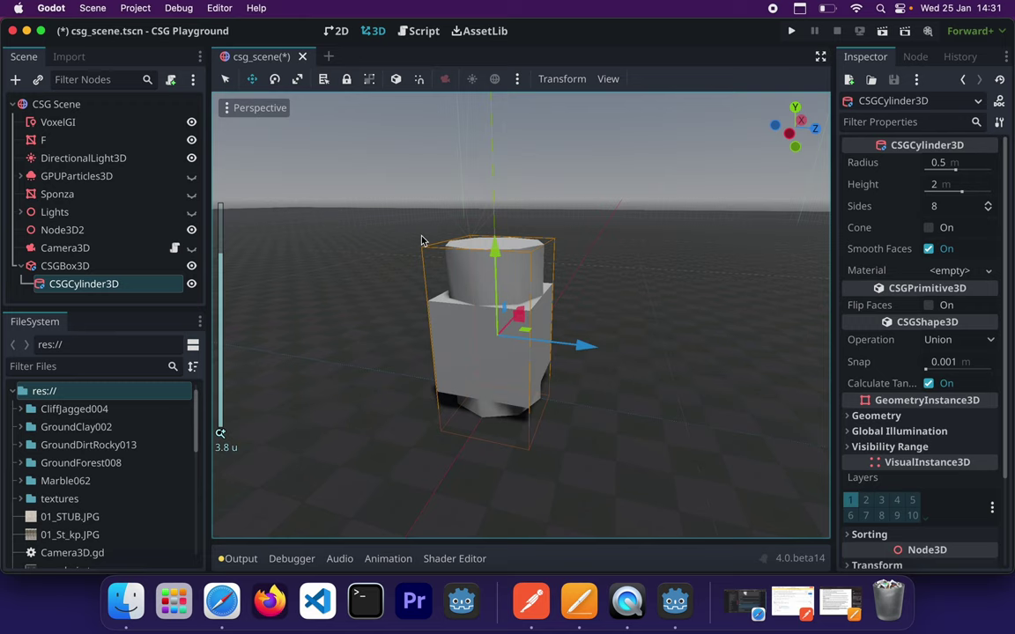
# Scale the cylinder down along the Z axis so it is narrower than the box
pyautogui.click(298, 79)
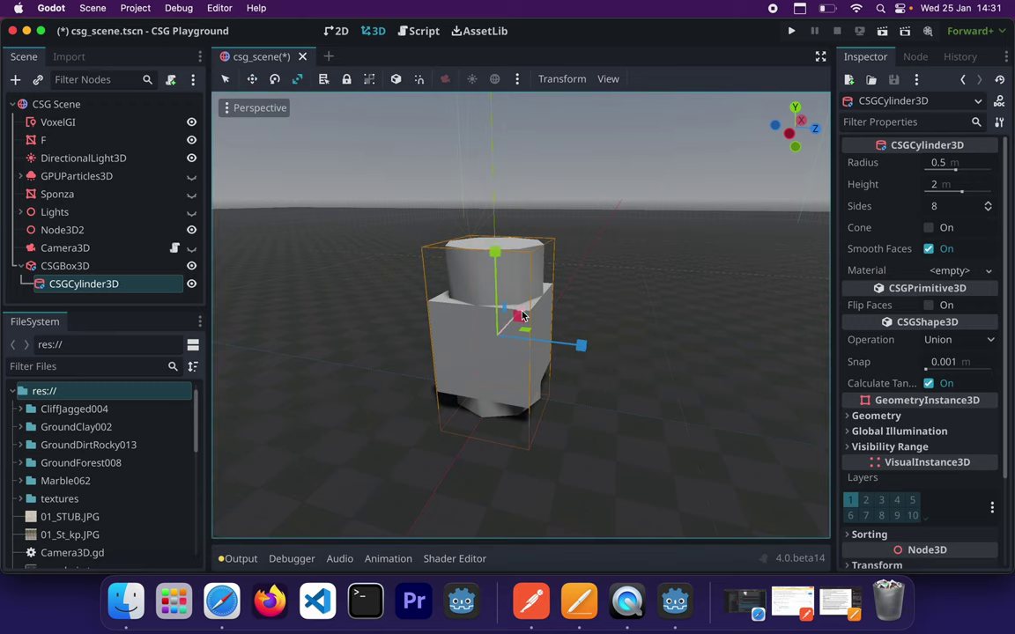
pyautogui.scroll(-1, 620, 204)
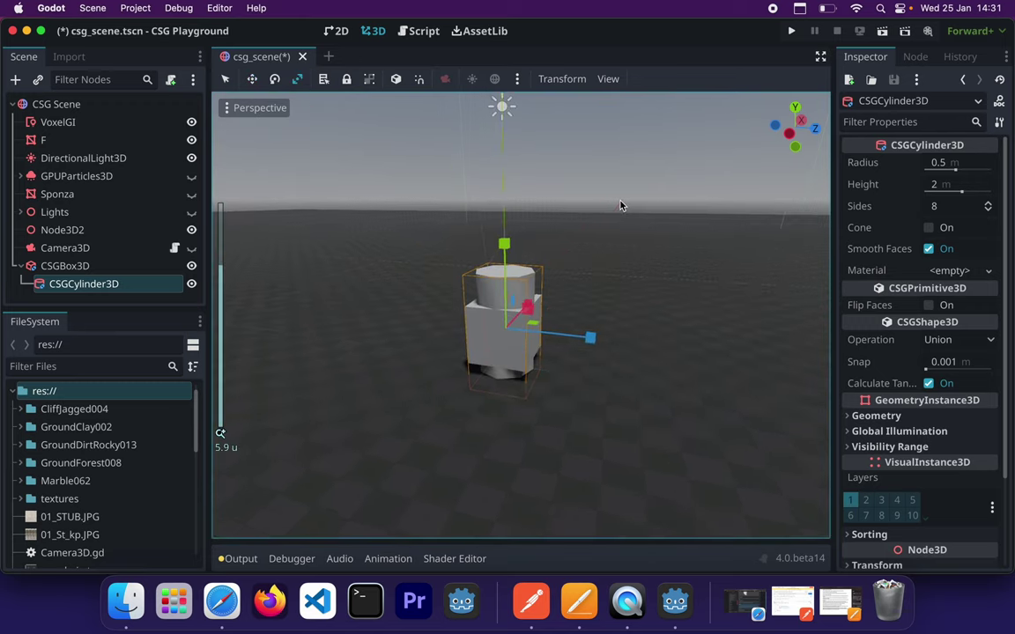
pyautogui.scroll(6, 608, 216)
pyautogui.scroll(-3, 590, 233)
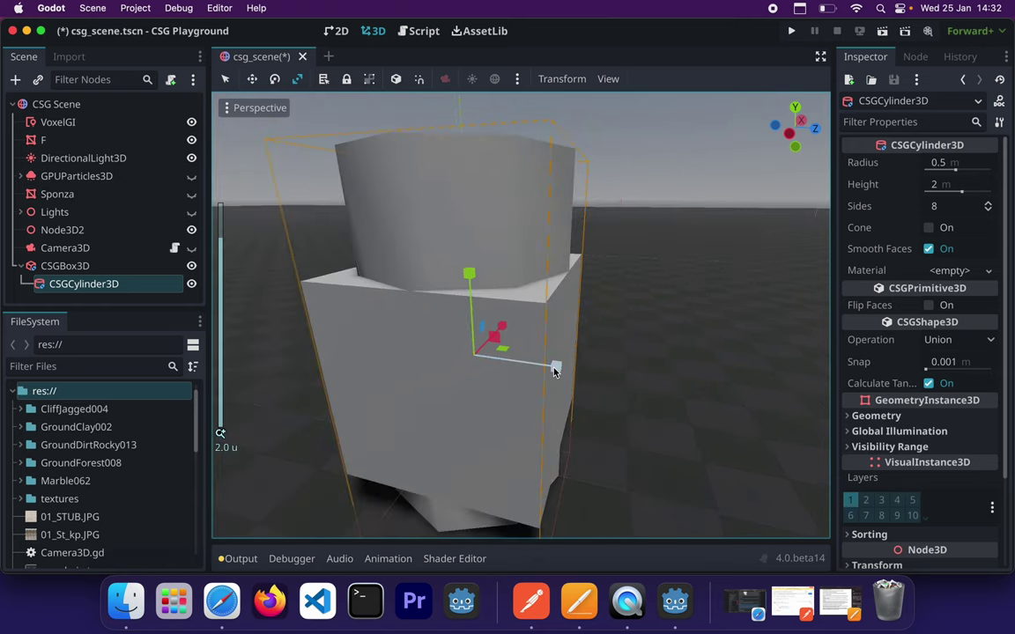
pyautogui.moveTo(553, 366); pyautogui.dragTo(495, 333)
pyautogui.scroll(-3, 494, 189)
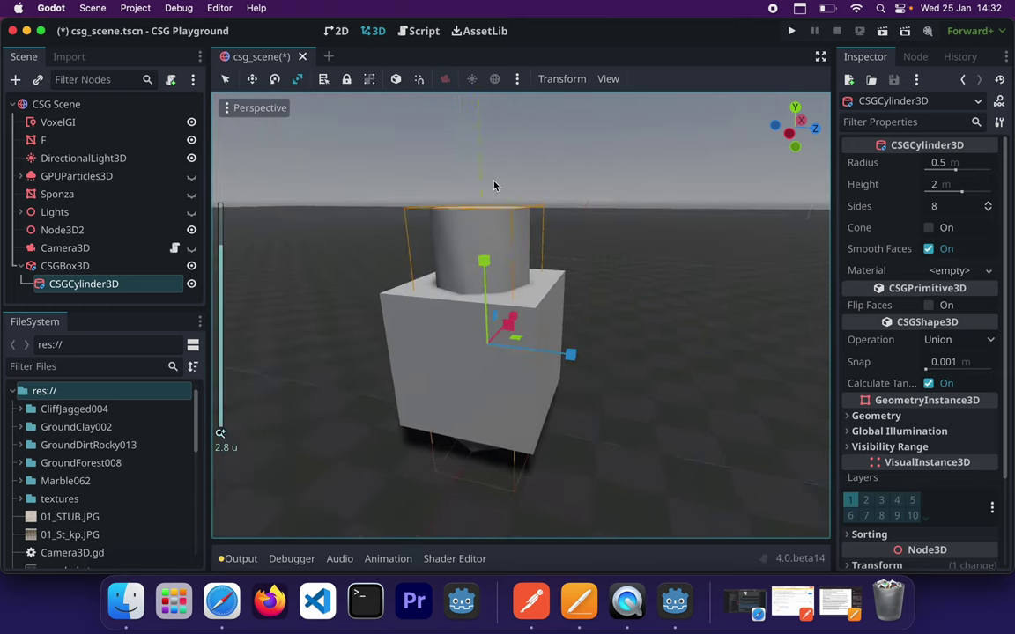
# Scale the cylinder down further along the X and Z axes so it fits within the box's top face
pyautogui.moveTo(502, 159); pyautogui.dragTo(490, 350, button='right')
pyautogui.press('w')
pyautogui.press('s')
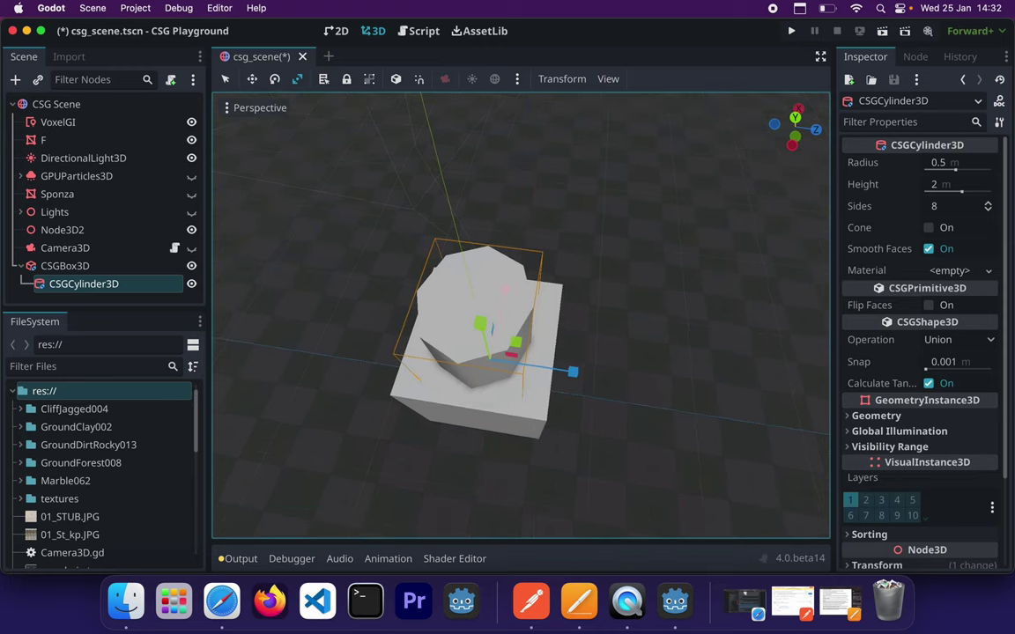
pyautogui.moveTo(506, 292); pyautogui.dragTo(503, 305)
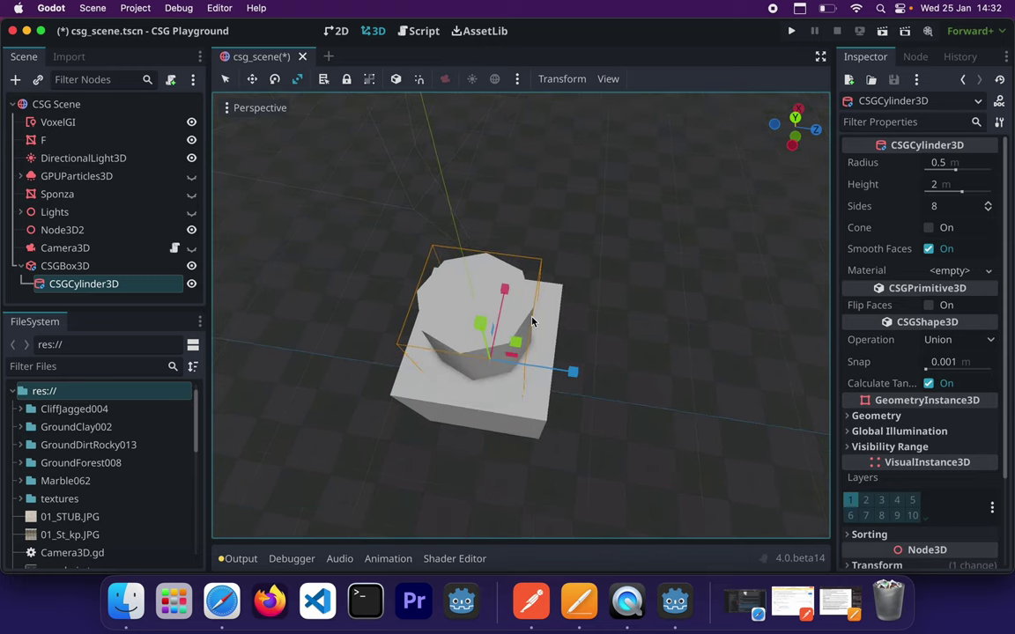
pyautogui.moveTo(571, 368); pyautogui.dragTo(569, 369)
pyautogui.moveTo(503, 300); pyautogui.dragTo(505, 295)
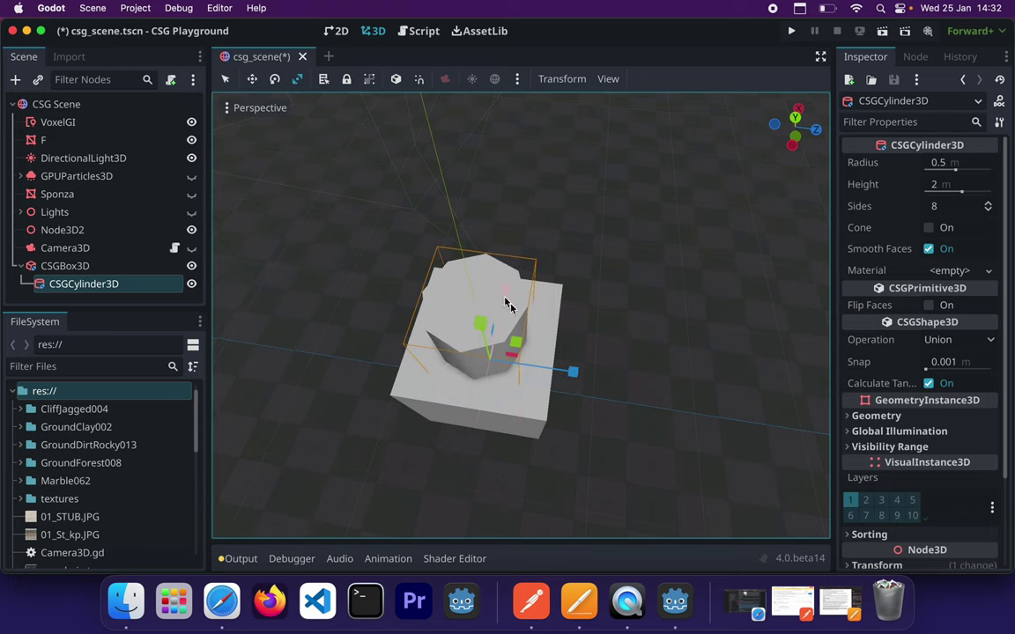
pyautogui.scroll(3, 603, 349)
pyautogui.scroll(-5, 603, 350)
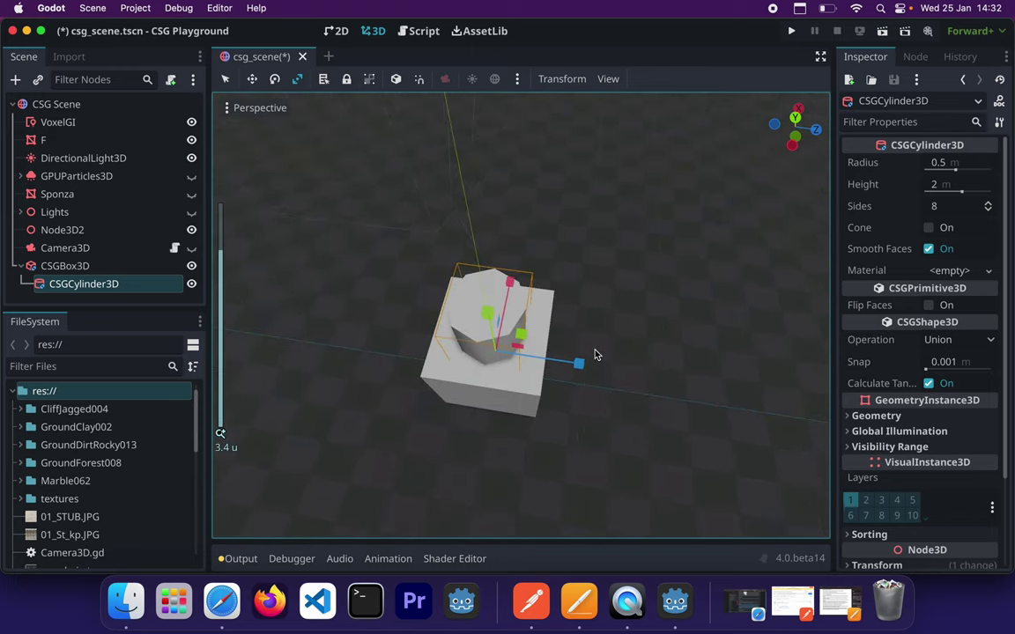
pyautogui.moveTo(570, 448)
pyautogui.mouseDown(button='right')
pyautogui.moveTo(571, 264)
pyautogui.moveTo(569, 447)
pyautogui.mouseUp(button='right')
pyautogui.press('f')
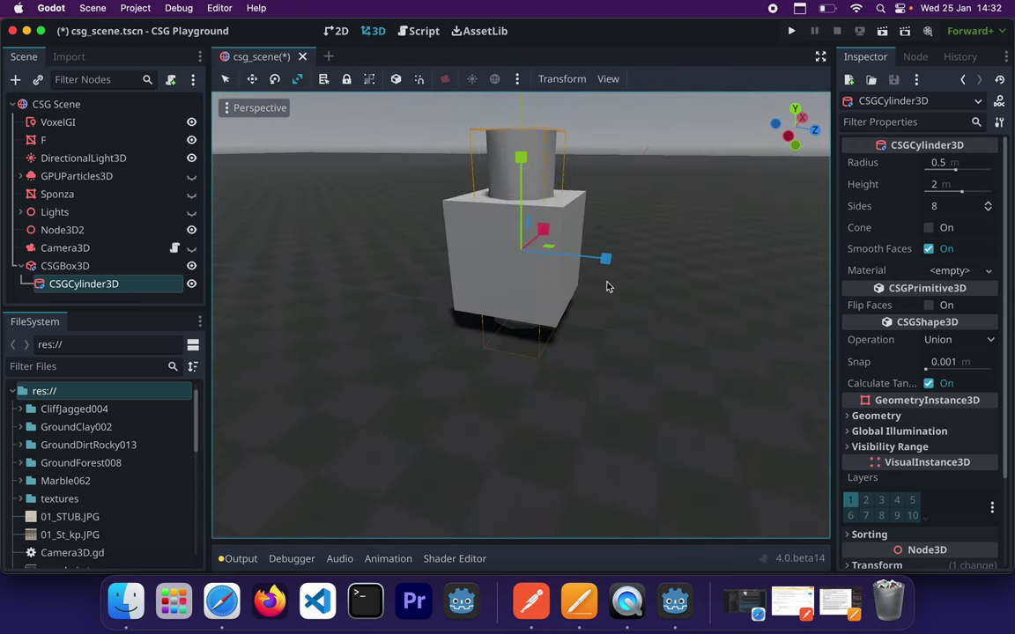
pyautogui.scroll(-1, 608, 261)
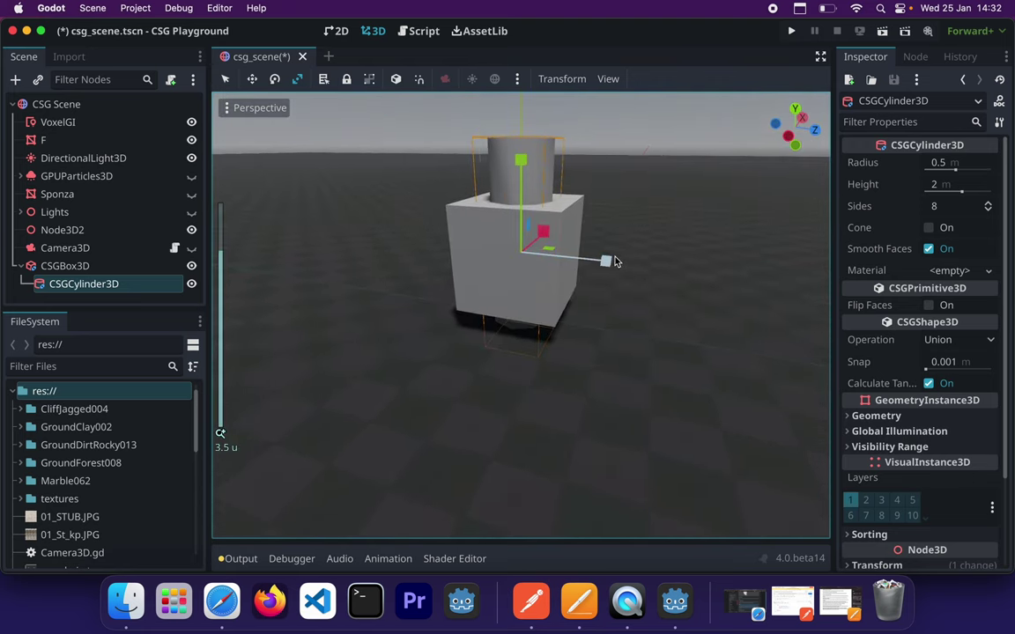
# Try the Intersection operation on the cylinder under the CSG box and set its operation to Subtraction
pyautogui.click(109, 301)
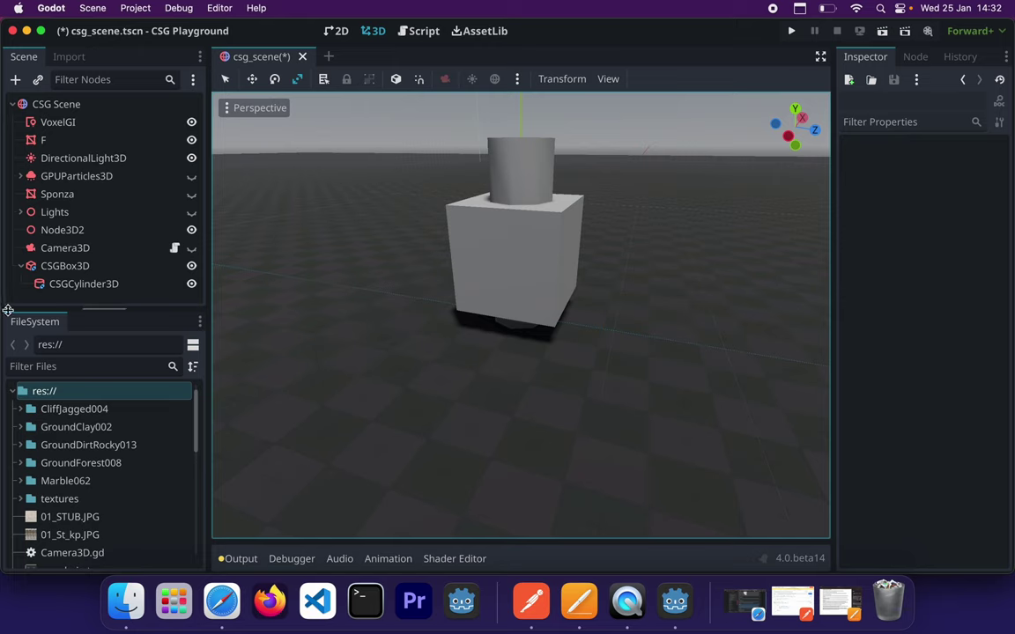
pyautogui.click(74, 284)
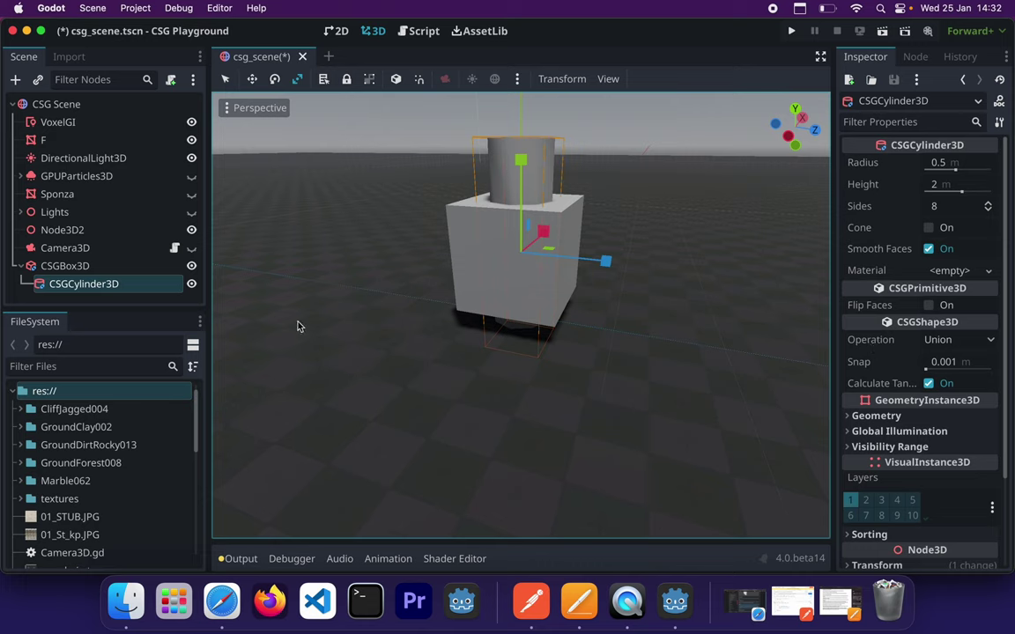
pyautogui.click(105, 268)
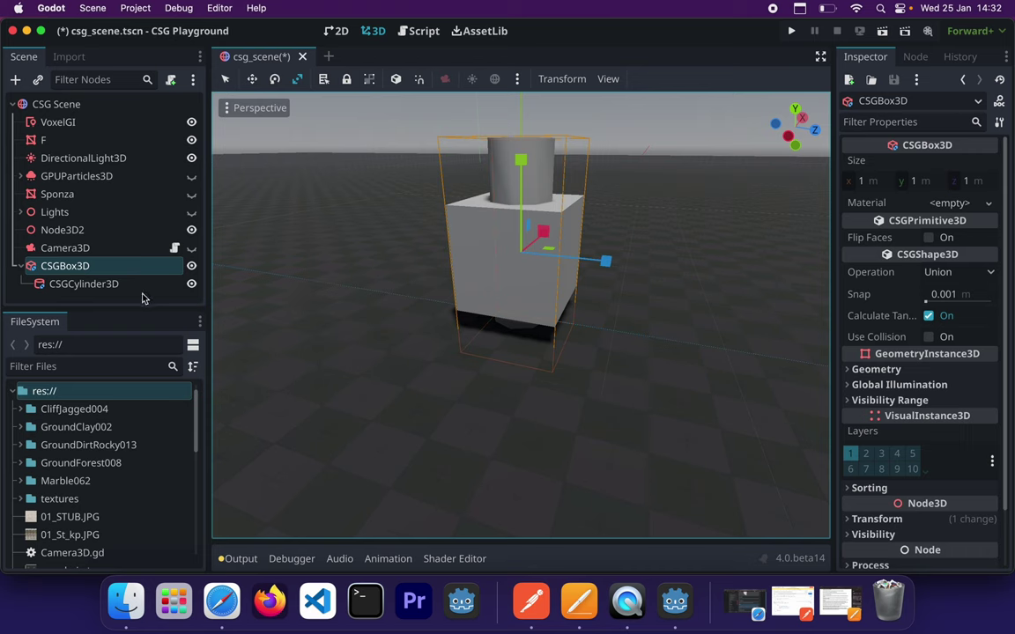
pyautogui.click(91, 284)
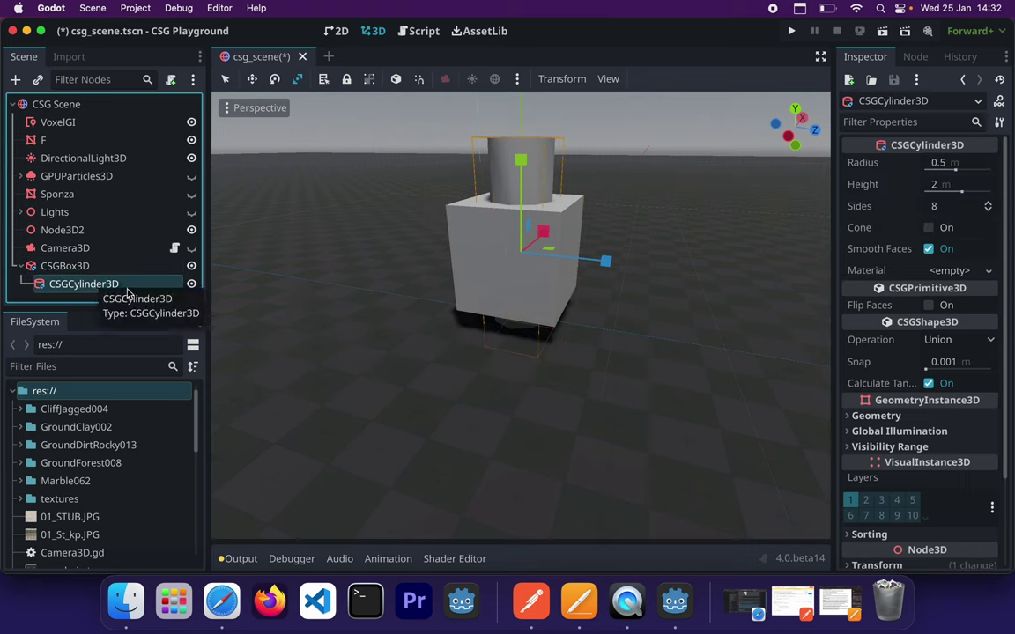
pyautogui.click(964, 344)
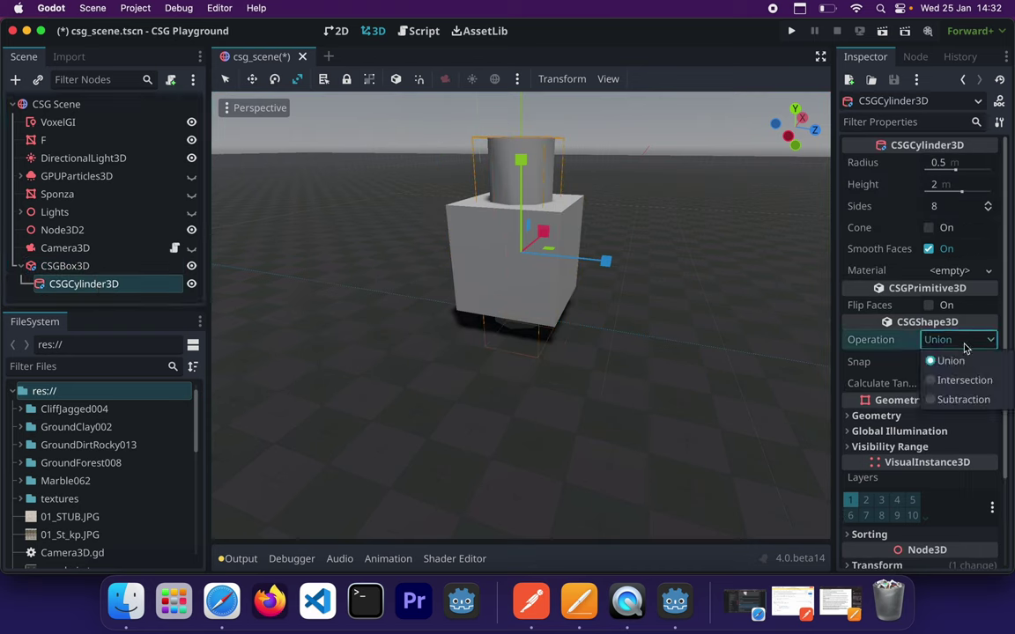
pyautogui.click(969, 381)
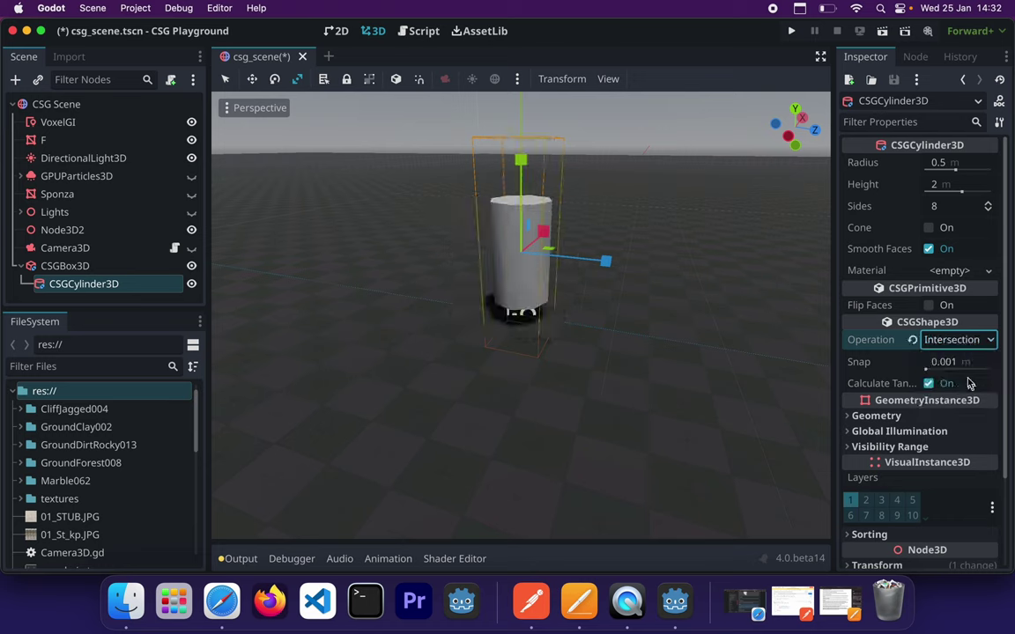
pyautogui.click(964, 340)
pyautogui.click(953, 401)
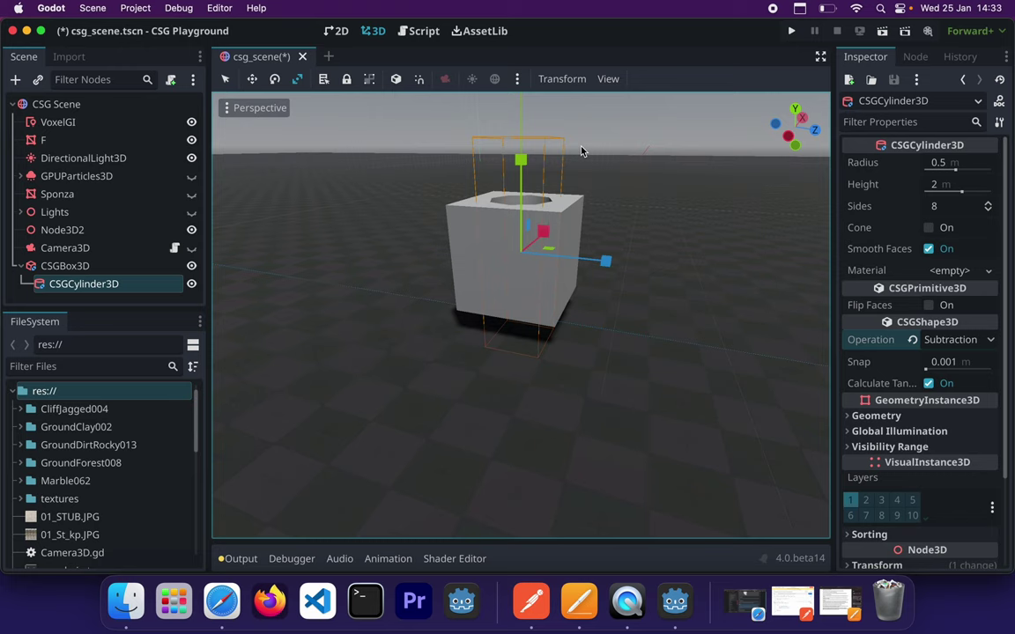
# Examine the box with the subtracted cylinder from above and from several sides
pyautogui.scroll(-4, 582, 151)
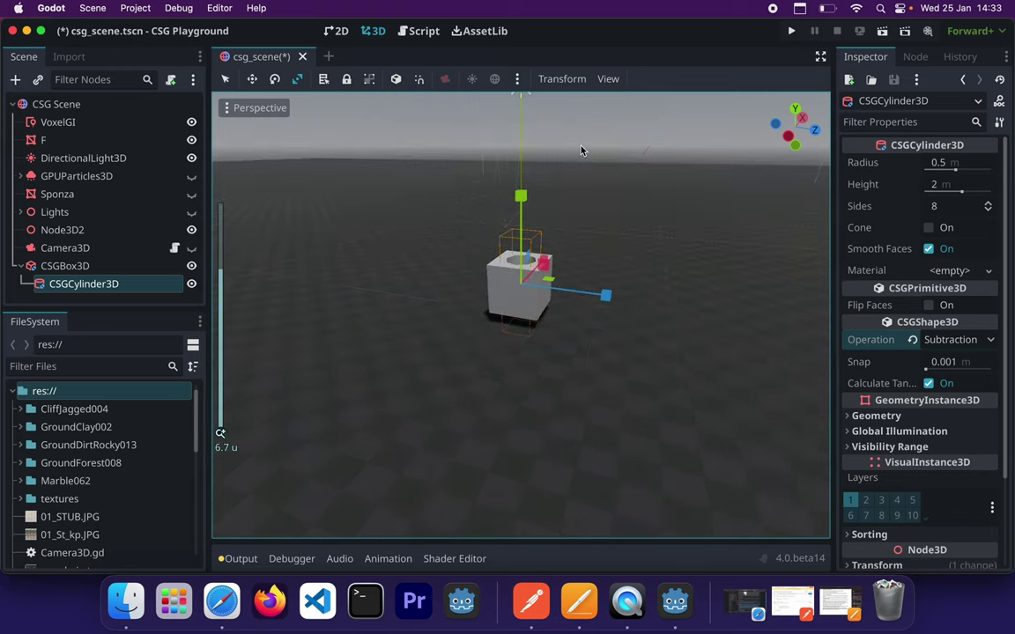
pyautogui.press('w')
pyautogui.moveTo(581, 151); pyautogui.dragTo(493, 251, button='right')
pyautogui.press('w')
pyautogui.press('s')
pyautogui.press('d')
pyautogui.press('w')
pyautogui.moveTo(612, 199); pyautogui.dragTo(792, 212, button='right')
pyautogui.press('s')
pyautogui.press('a')
pyautogui.moveTo(656, 212); pyautogui.dragTo(537, 159, button='right')
pyautogui.press('d')
pyautogui.press('d')
pyautogui.press('w')
pyautogui.press('s')
pyautogui.moveTo(632, 228); pyautogui.dragTo(580, 150, button='right')
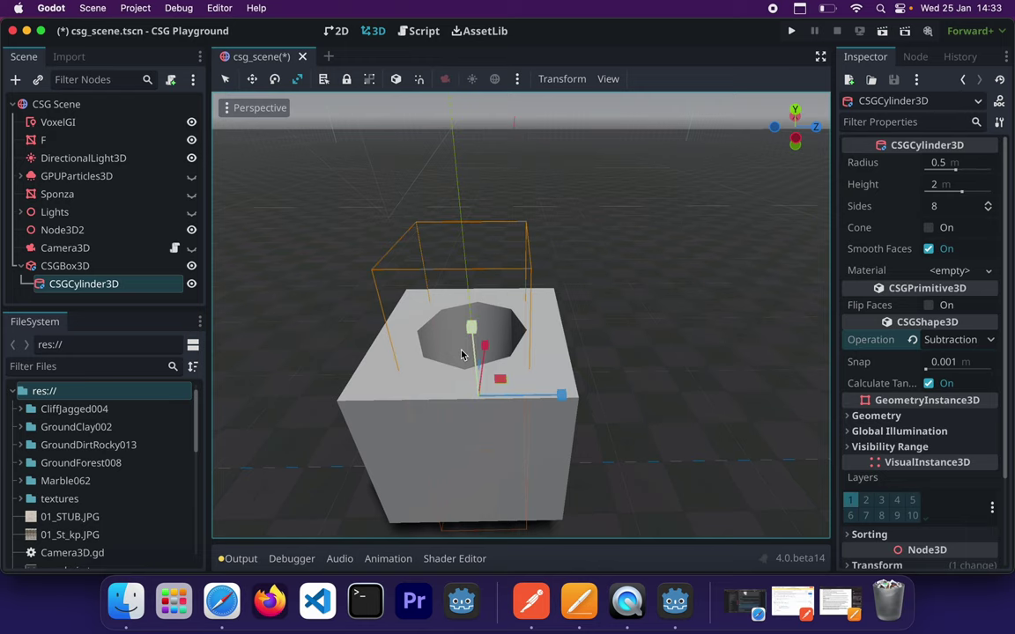
pyautogui.moveTo(580, 150); pyautogui.dragTo(634, 114, button='right')
pyautogui.press('a')
pyautogui.press('s')
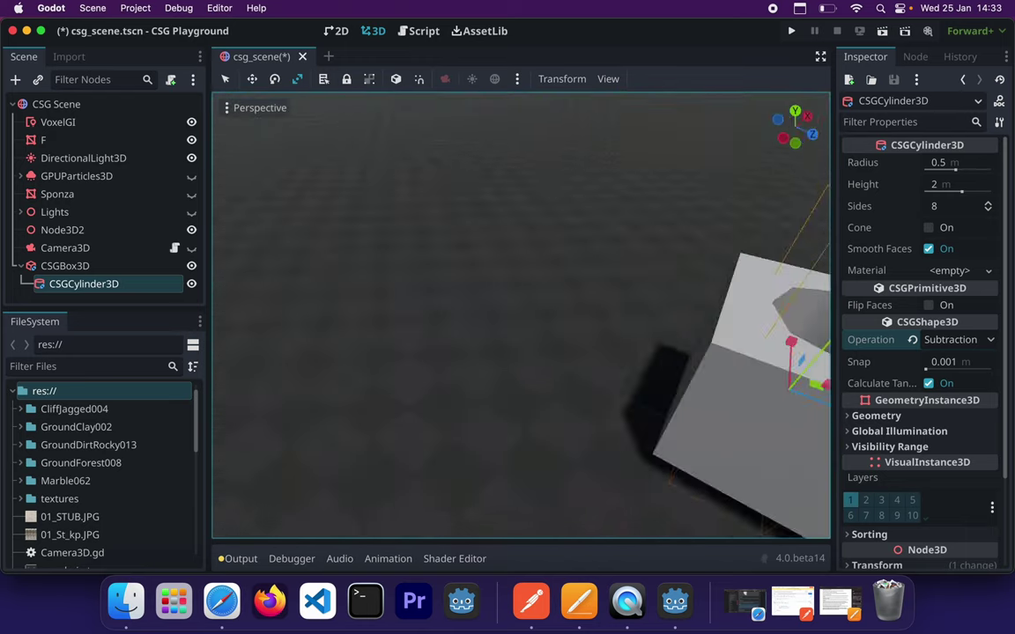
pyautogui.moveTo(521, 314); pyautogui.dragTo(798, 181, button='right')
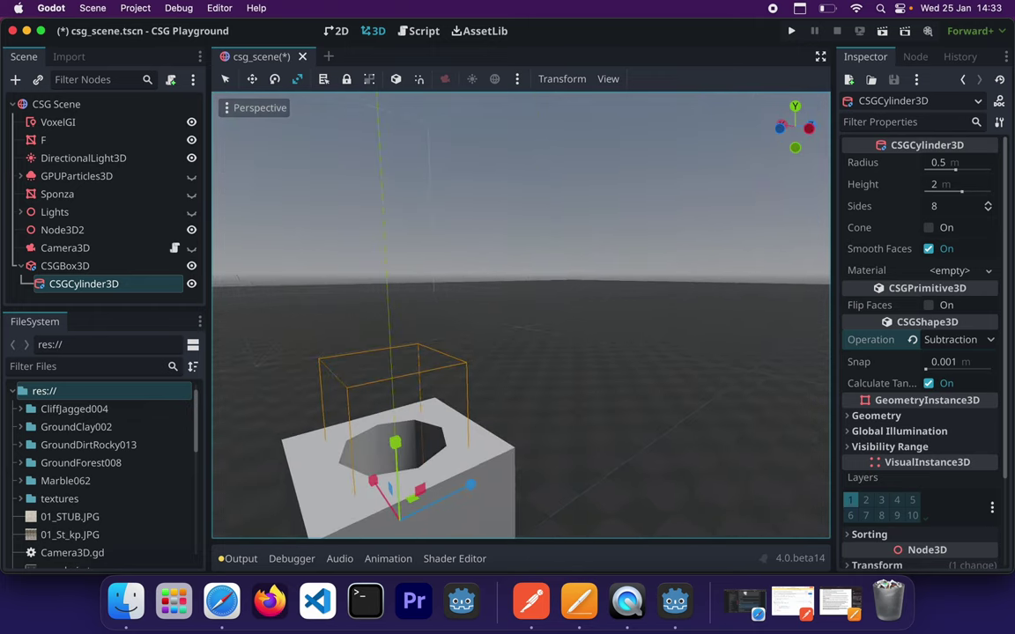
pyautogui.moveTo(520, 314); pyautogui.dragTo(454, 321, button='right')
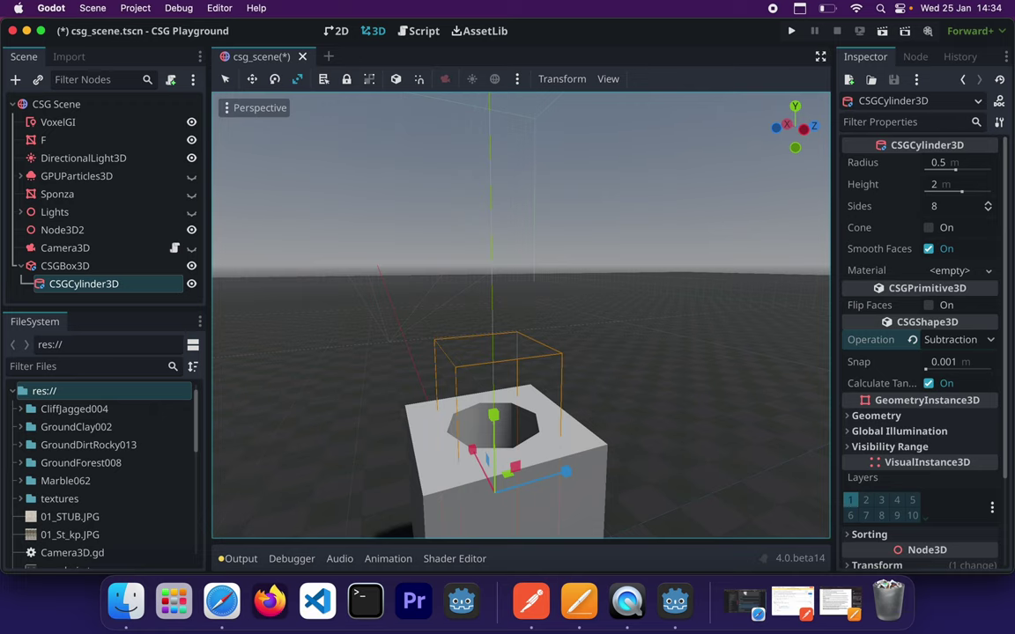
pyautogui.moveTo(520, 314); pyautogui.dragTo(525, 380, button='right')
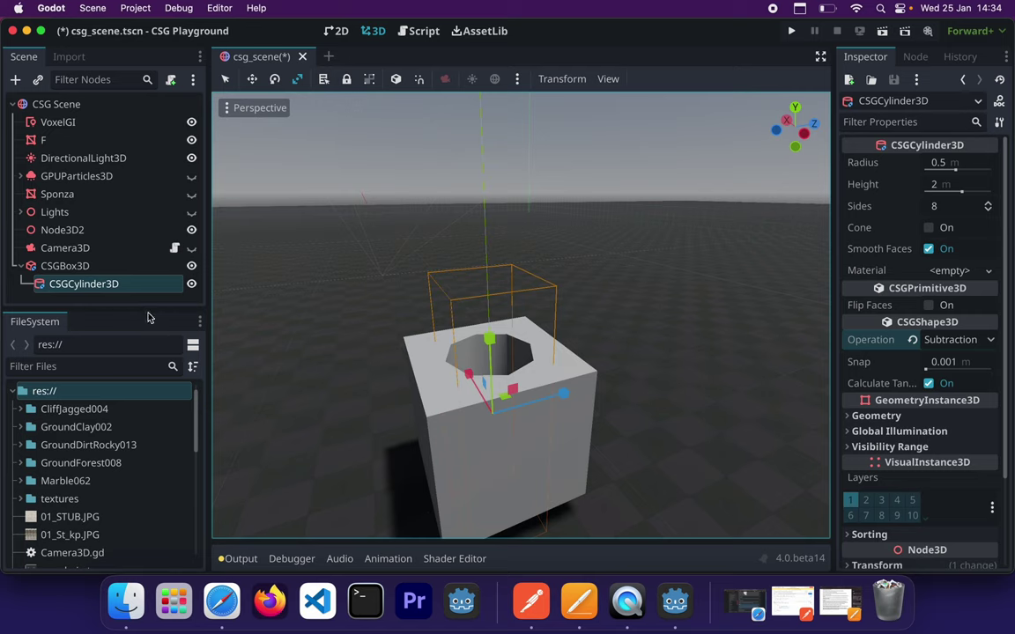
# Add a CSGCombiner3D node under the scene root and give it a CSGBox3D child
pyautogui.moveTo(145, 309); pyautogui.dragTo(143, 349)
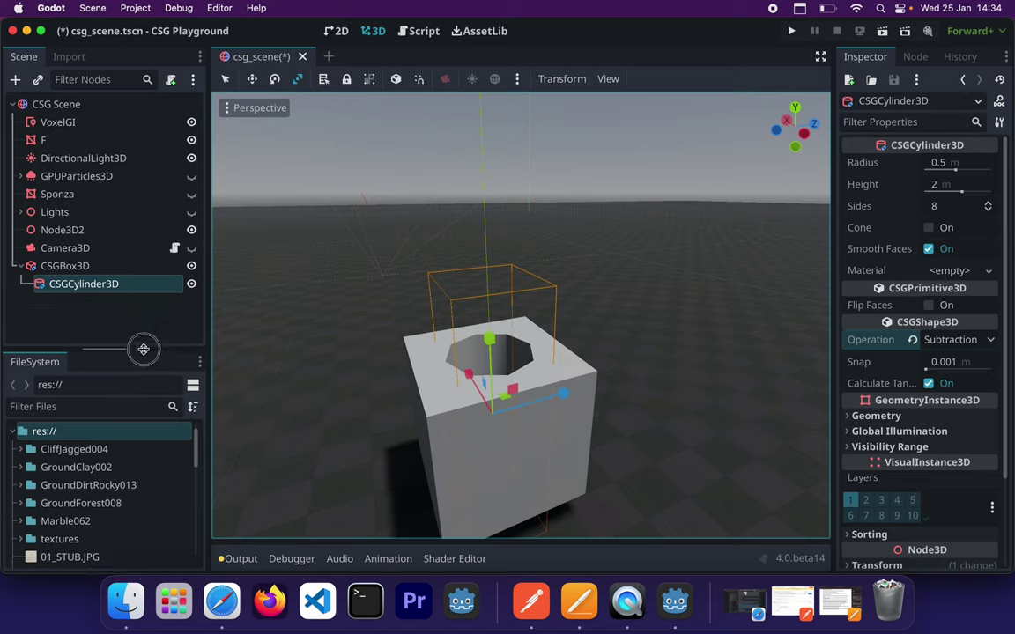
pyautogui.click(124, 266)
pyautogui.click(106, 318)
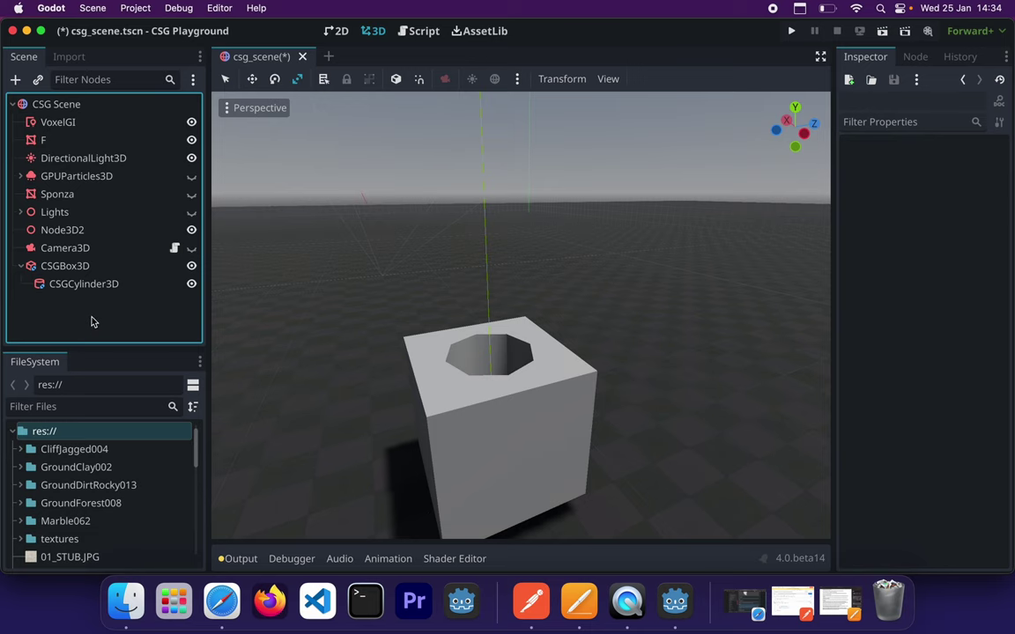
pyautogui.click(14, 79)
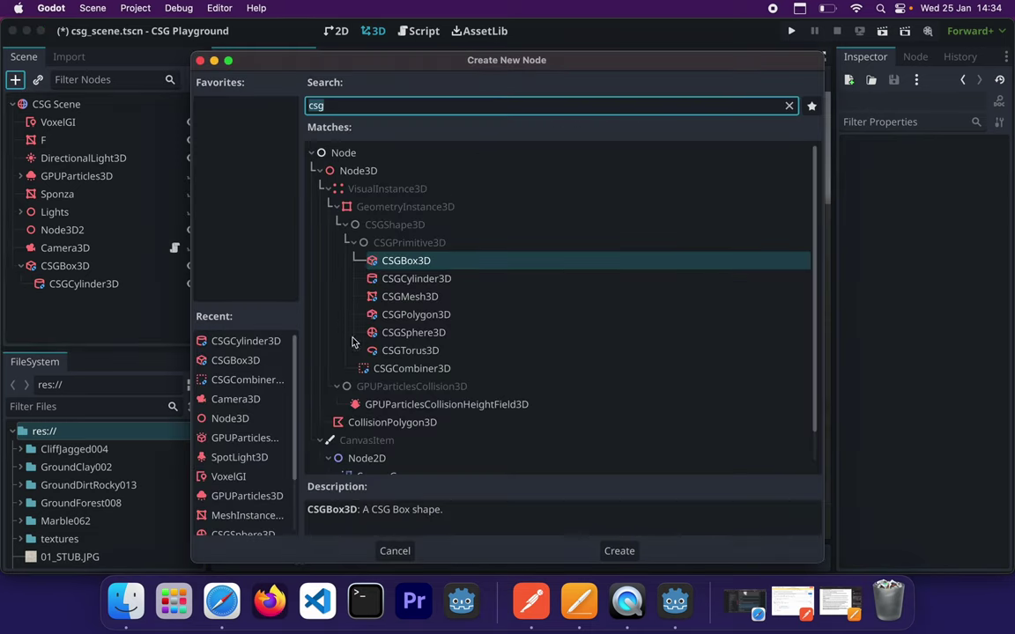
pyautogui.click(374, 368)
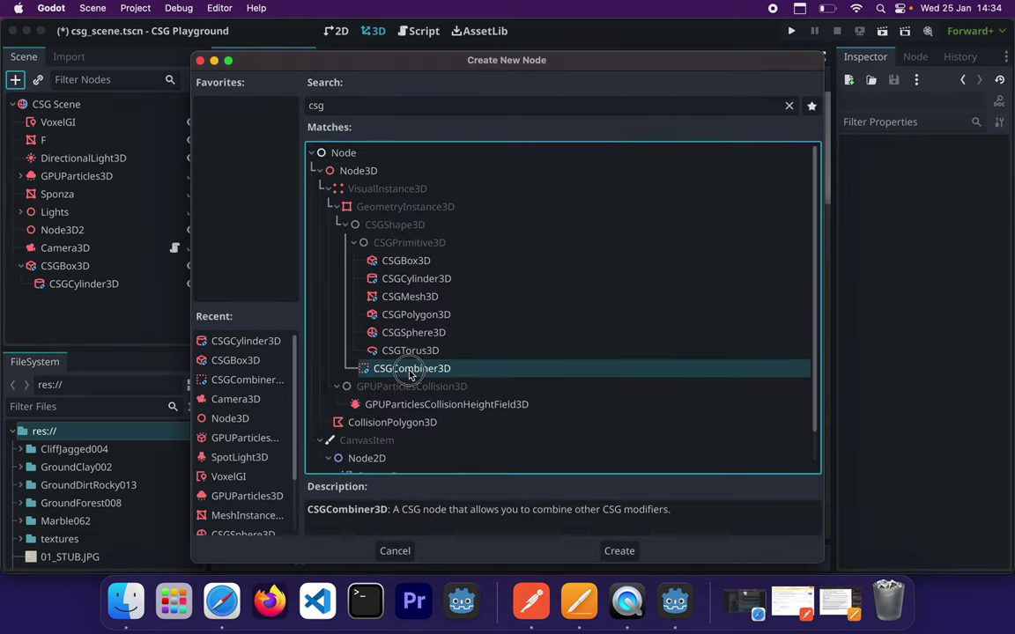
pyautogui.click(619, 552)
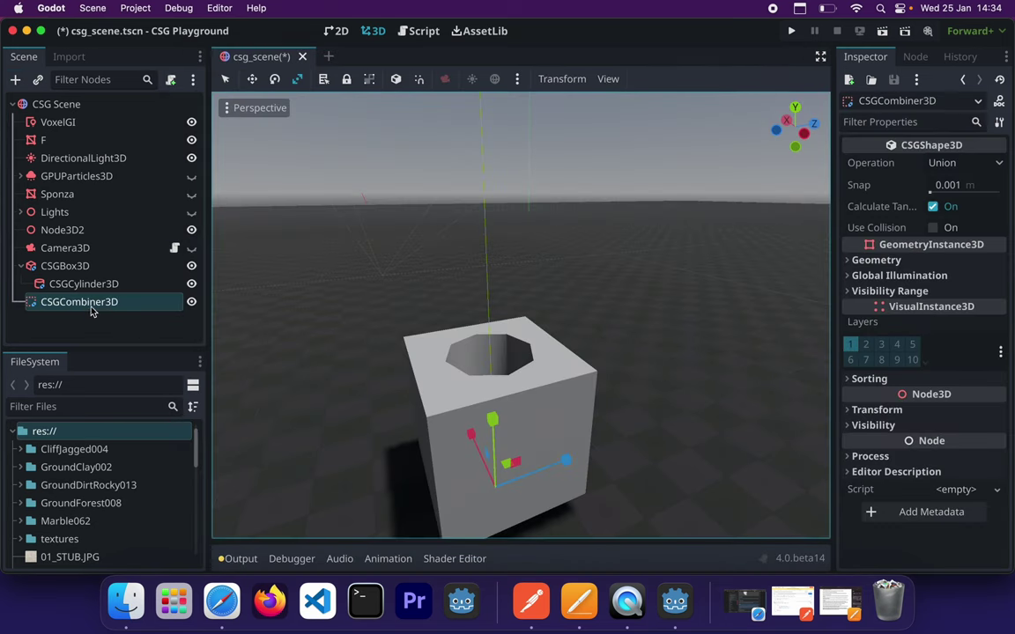
pyautogui.click(15, 80)
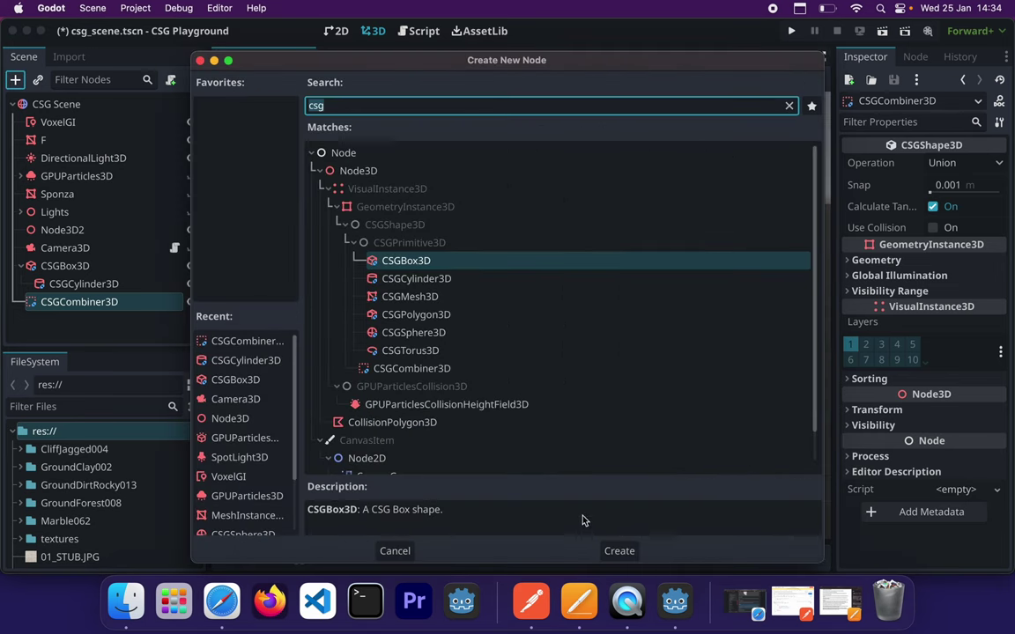
pyautogui.click(615, 551)
# Add a second CSGBox3D child under the CSGCombiner3D node
pyautogui.click(70, 301)
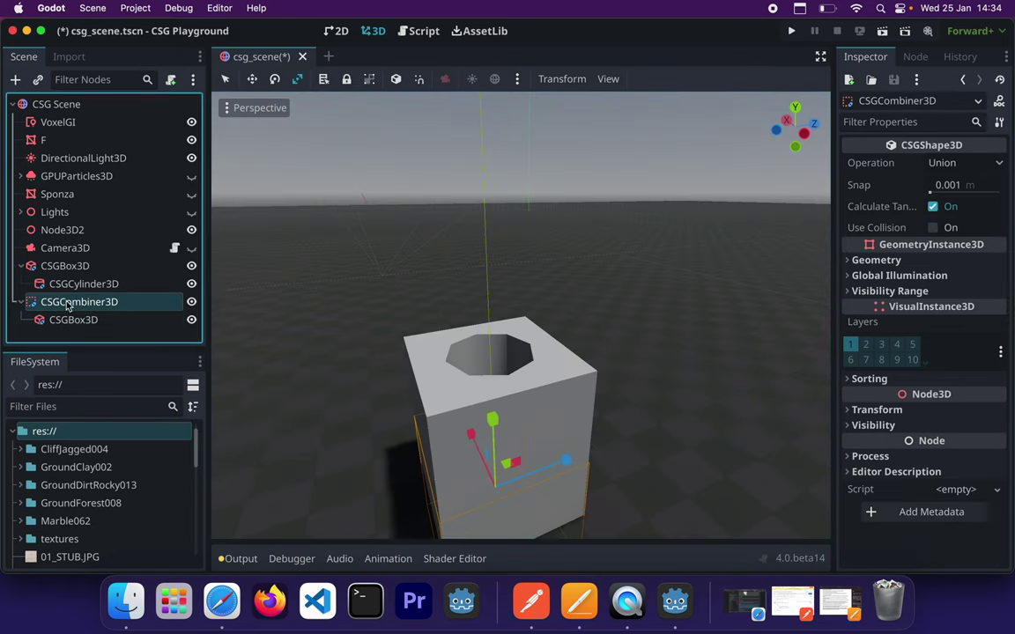
pyautogui.click(15, 80)
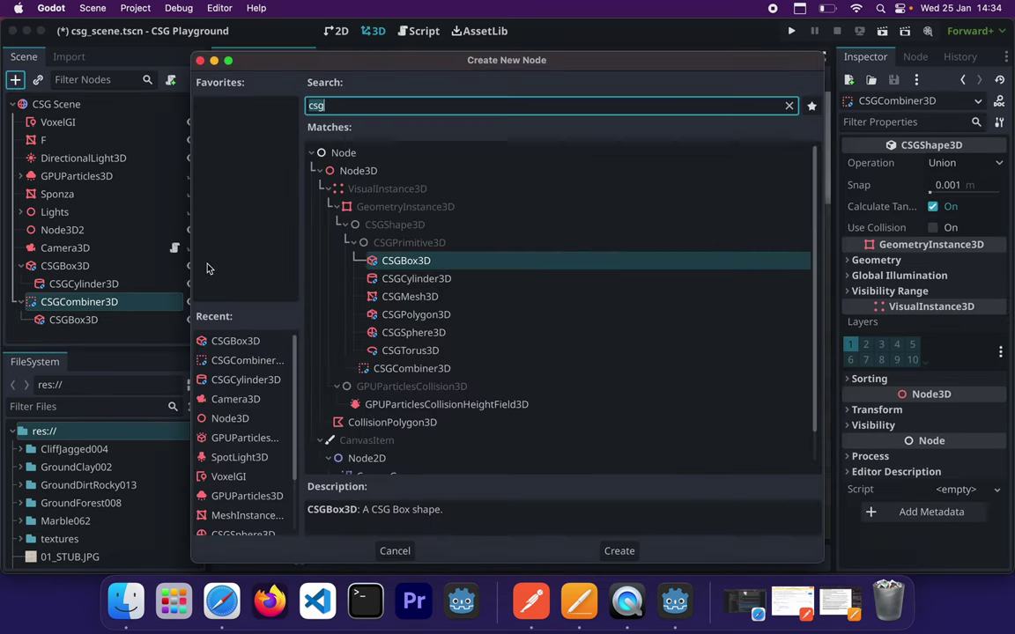
pyautogui.click(616, 549)
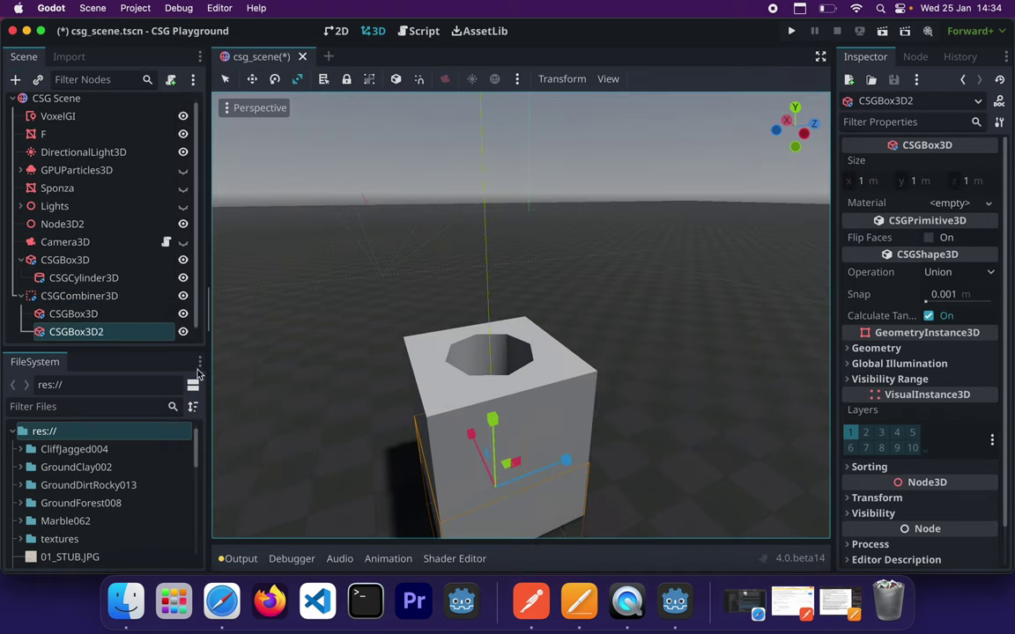
# Move the CSGCombiner3D along the positive Z axis away from the hollowed box and raise it above the floor
pyautogui.click(105, 296)
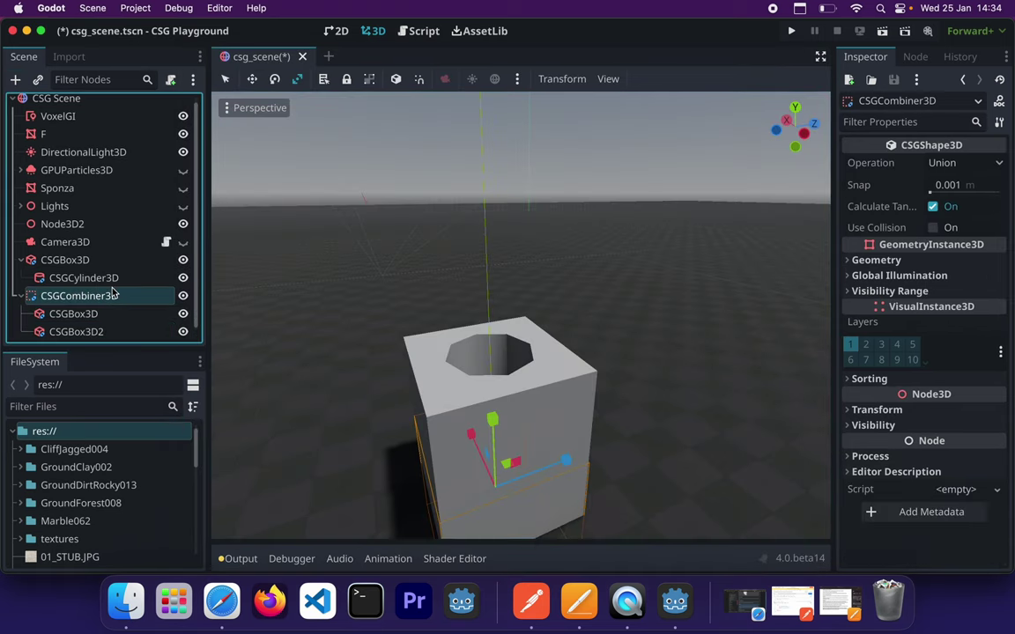
pyautogui.click(251, 79)
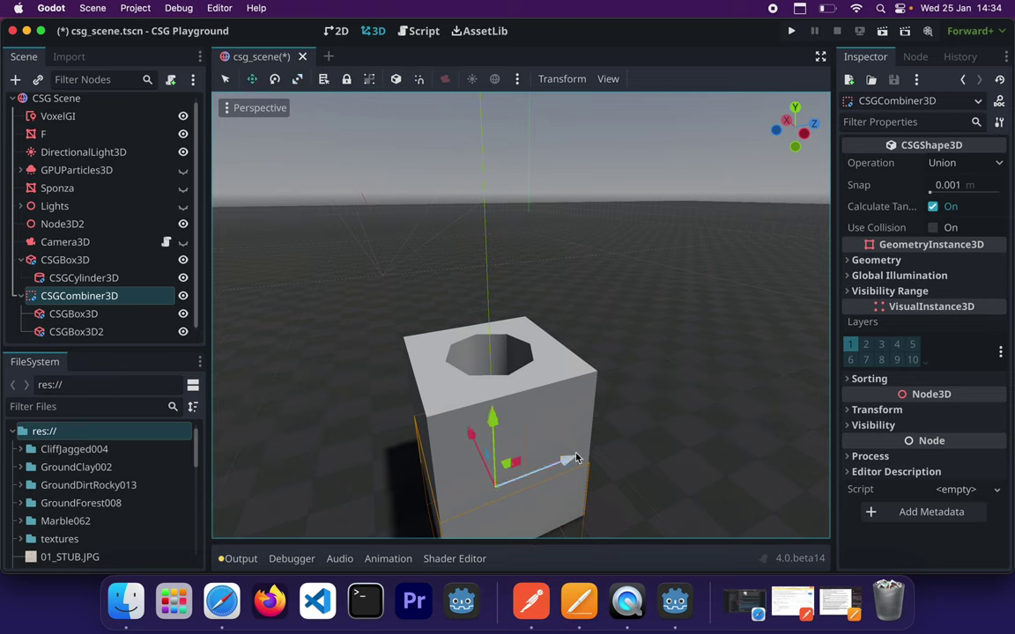
pyautogui.moveTo(564, 459); pyautogui.dragTo(749, 385)
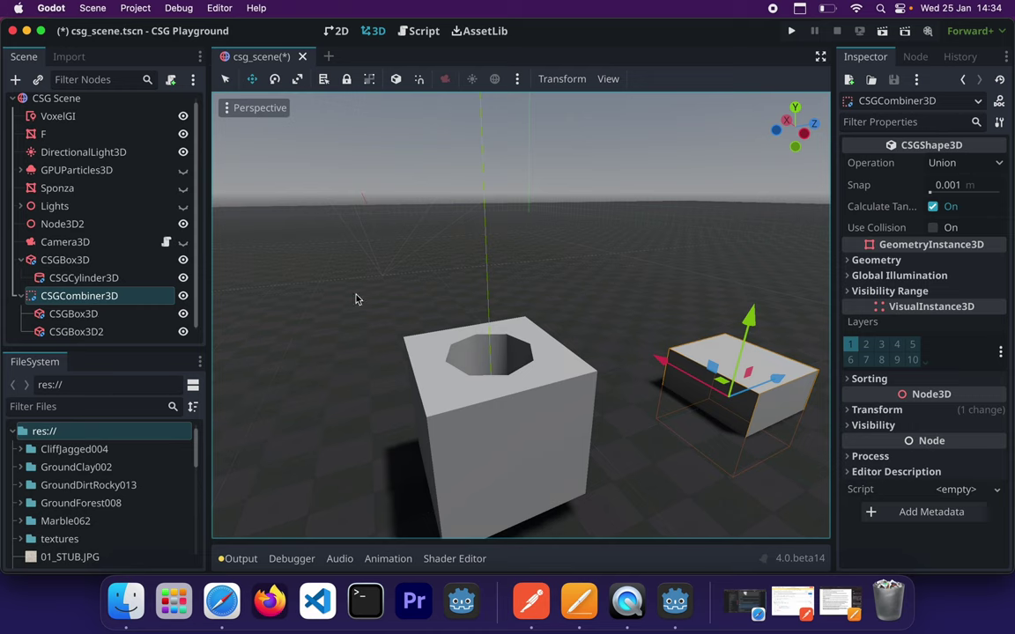
pyautogui.moveTo(747, 317); pyautogui.dragTo(750, 265)
# Move CSGBox3D2 along Z to leave a narrow gap beside the first box, and shift the whole combiner along positive X
pyautogui.click(75, 314)
pyautogui.click(78, 331)
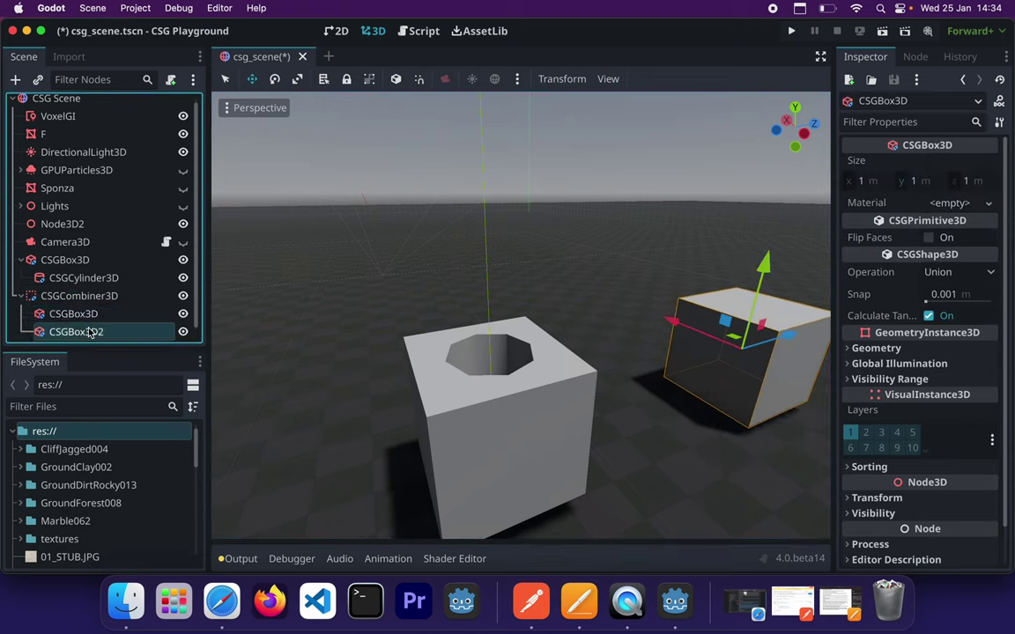
pyautogui.moveTo(722, 321); pyautogui.dragTo(684, 390)
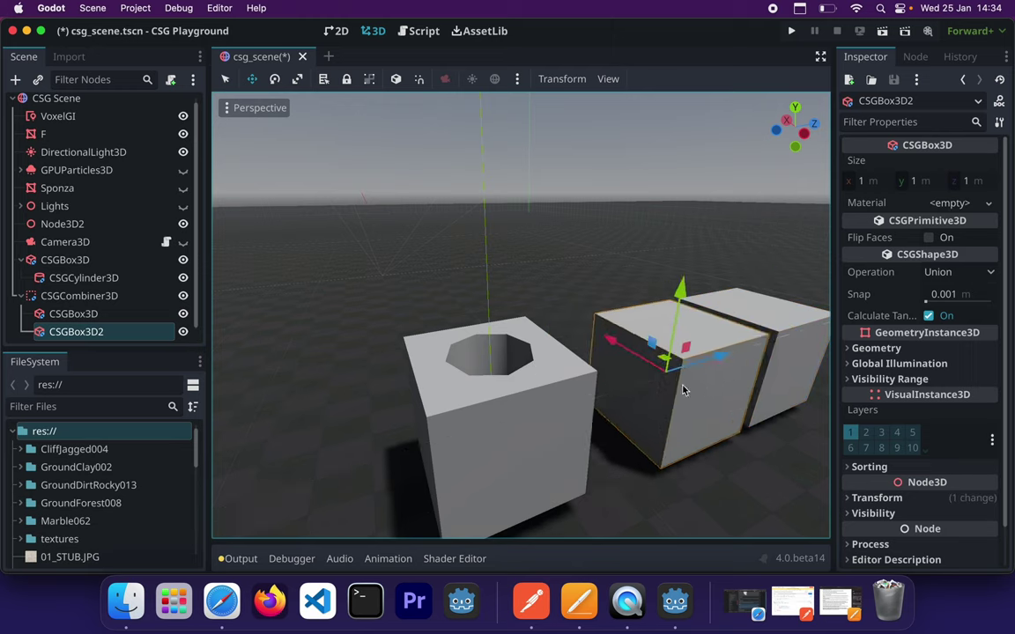
pyautogui.click(76, 295)
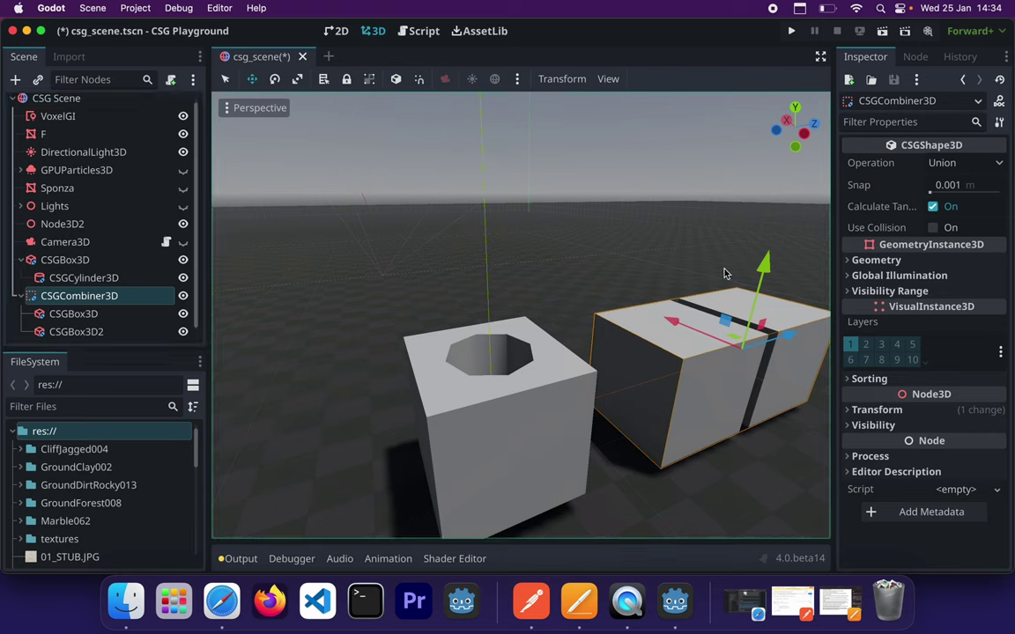
pyautogui.moveTo(672, 329); pyautogui.dragTo(489, 305)
# Duplicate both boxes under the combiner and move the copies along negative X, clear of the originals
pyautogui.click(76, 331)
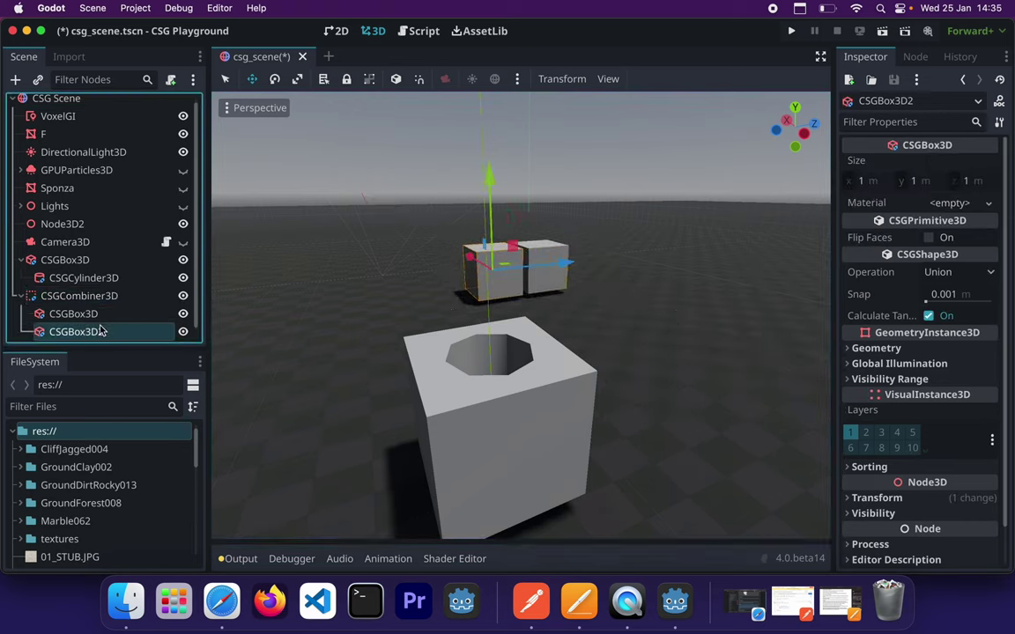
pyautogui.keyDown('shift'); pyautogui.click(74, 314); pyautogui.keyUp('shift')
pyautogui.rightClick(99, 326)
pyautogui.click(139, 415)
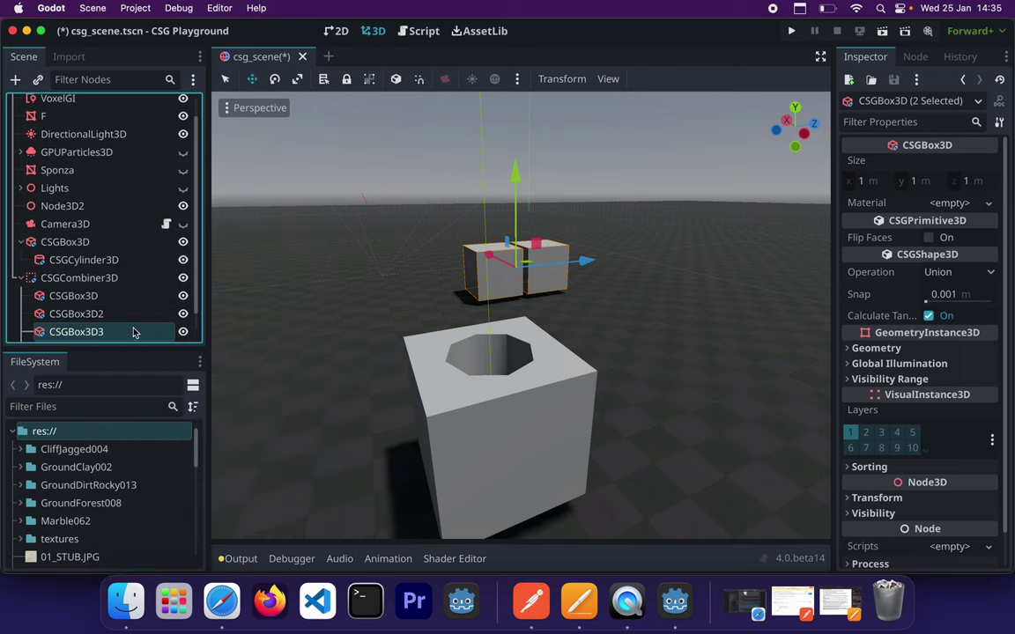
pyautogui.moveTo(493, 264); pyautogui.dragTo(343, 270)
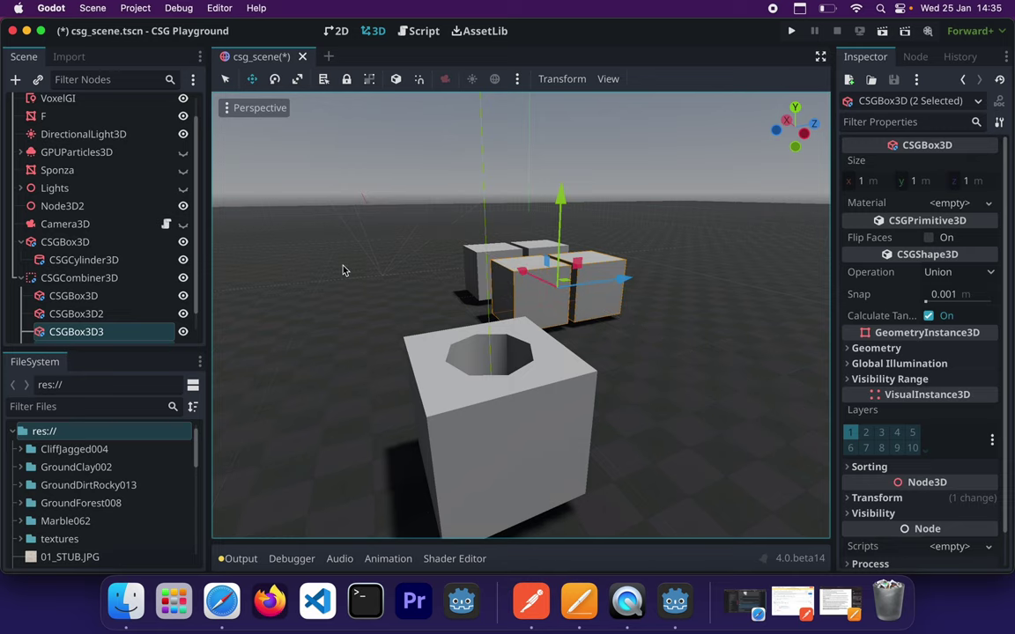
# Move the combiner's CSGBox3D and CSGBox3D3 together along positive Z to widen the gap to the other two boxes
pyautogui.press('w')
pyautogui.moveTo(520, 315); pyautogui.dragTo(670, 346, button='right')
pyautogui.press('s')
pyautogui.moveTo(524, 346); pyautogui.dragTo(524, 354, button='right')
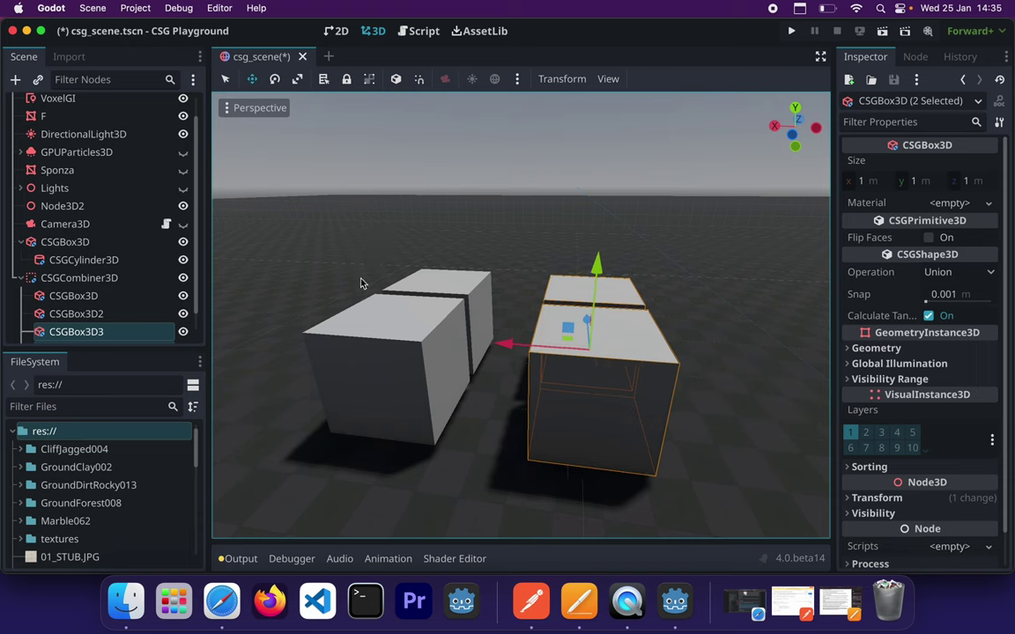
pyautogui.click(78, 295)
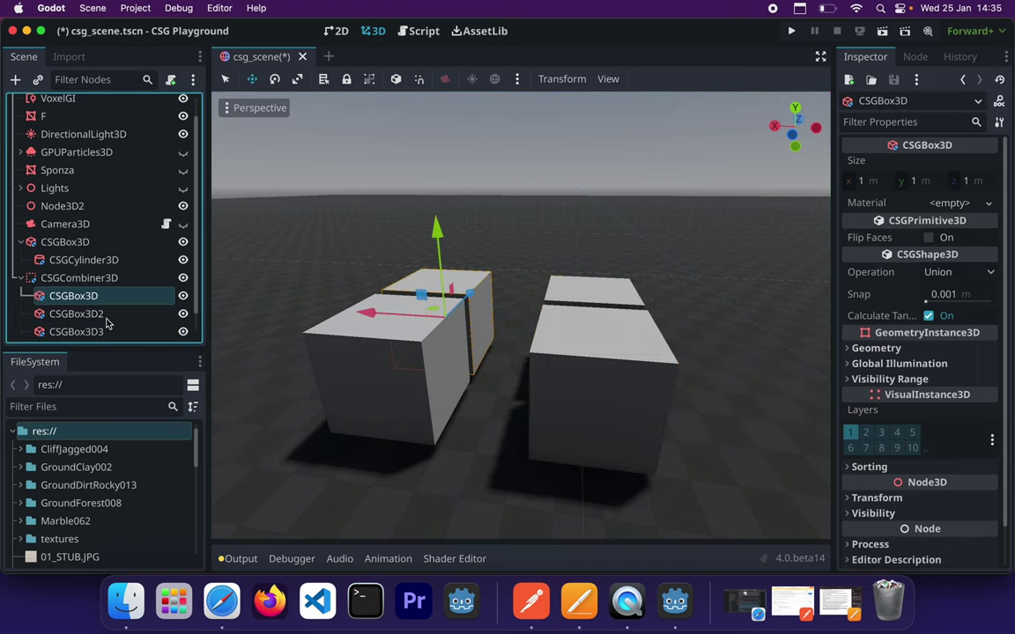
pyautogui.scroll(1, 102, 313)
pyautogui.scroll(-1, 107, 320)
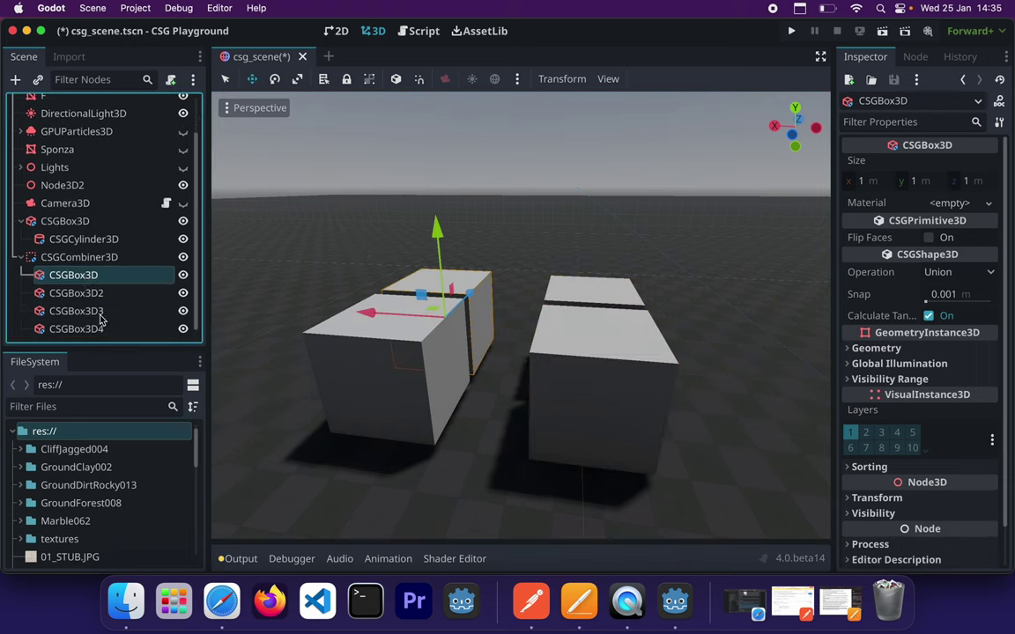
pyautogui.click(98, 314)
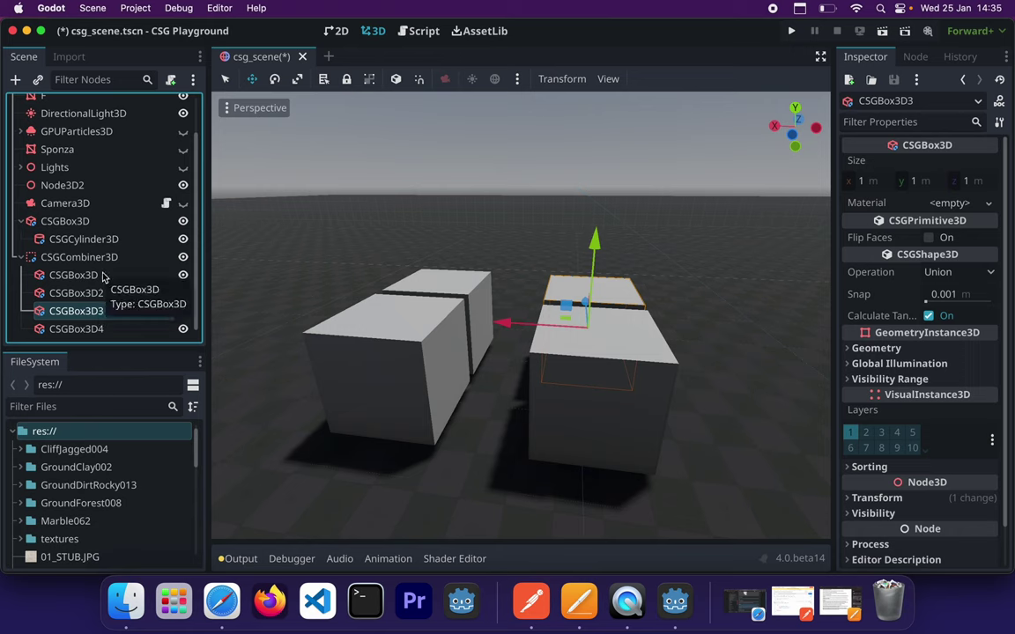
pyautogui.keyDown('super'); pyautogui.click(103, 277); pyautogui.keyUp('super')
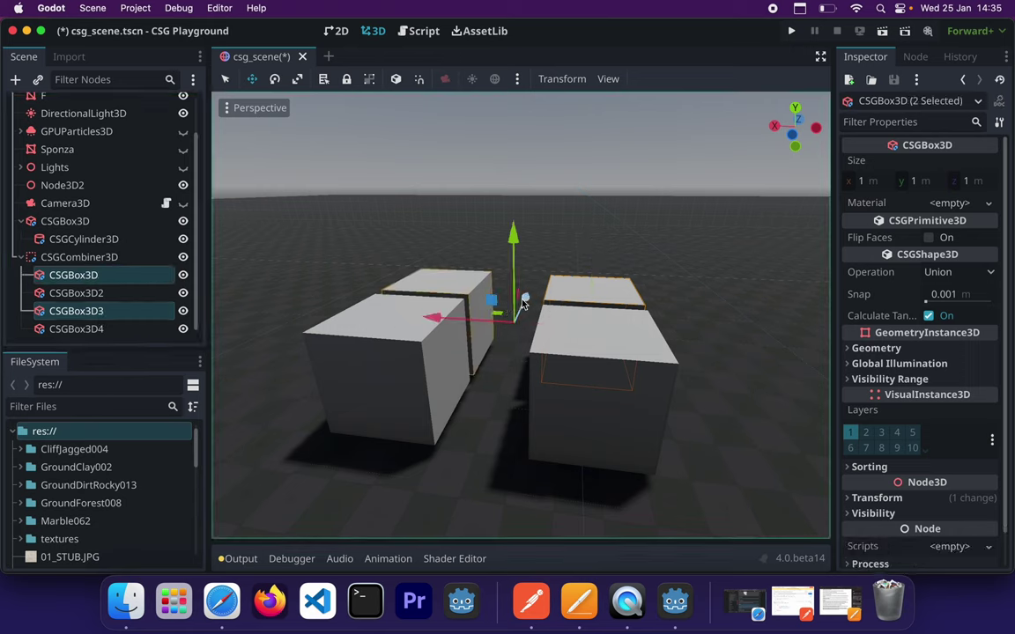
pyautogui.moveTo(505, 314); pyautogui.dragTo(543, 275)
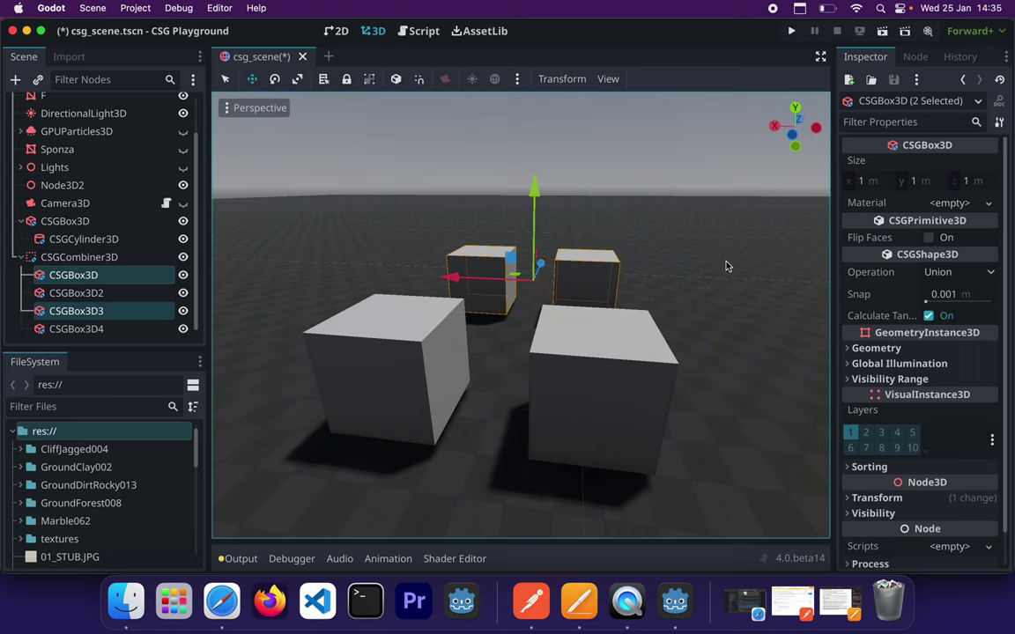
# Move the CSGCombiner3D with its four boxes slightly along the X axis and slightly upward
pyautogui.click(112, 256)
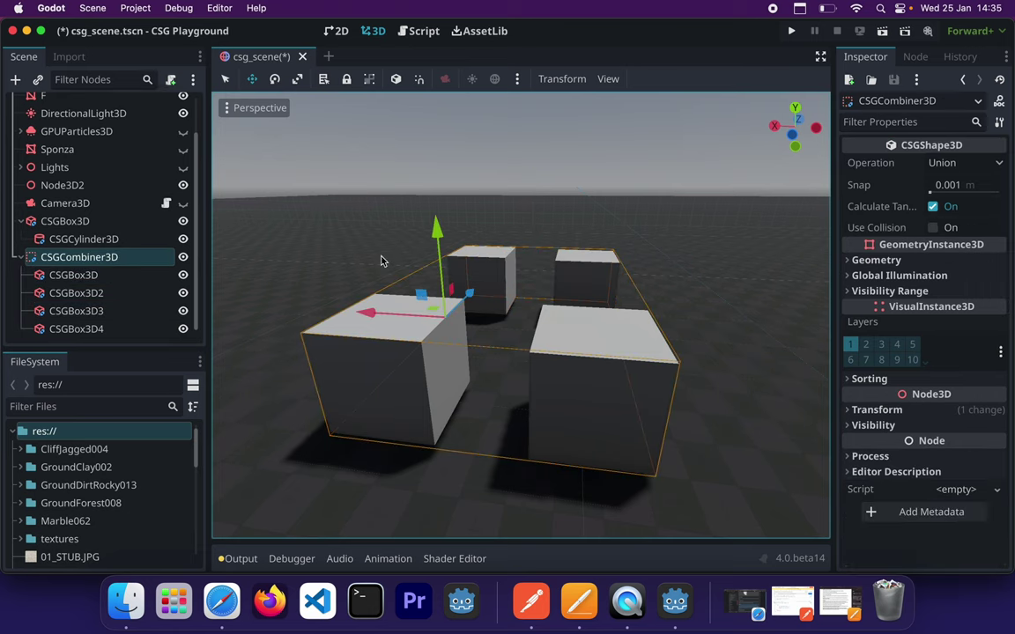
pyautogui.moveTo(369, 313)
pyautogui.mouseDown()
pyautogui.moveTo(414, 287)
pyautogui.moveTo(351, 304)
pyautogui.mouseUp()
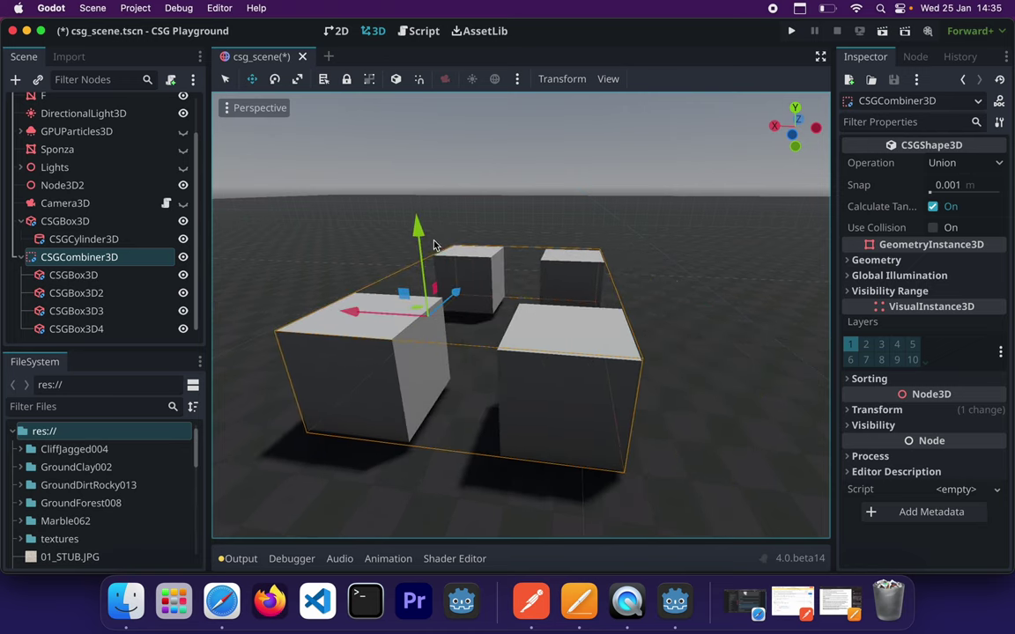
pyautogui.moveTo(418, 227); pyautogui.dragTo(385, 227)
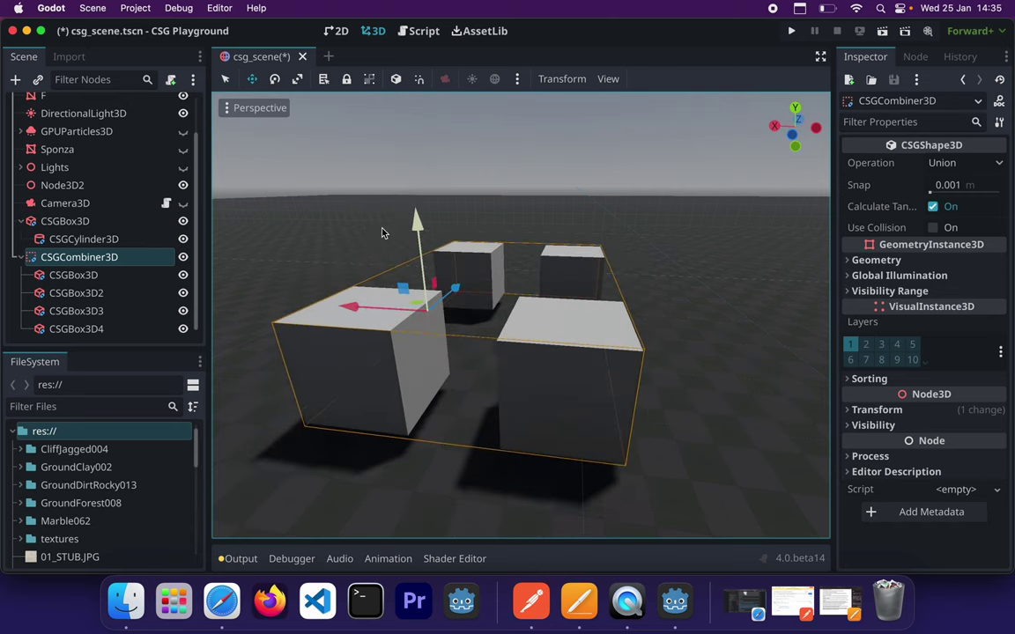
pyautogui.scroll(-6, 491, 218)
pyautogui.scroll(8, 492, 218)
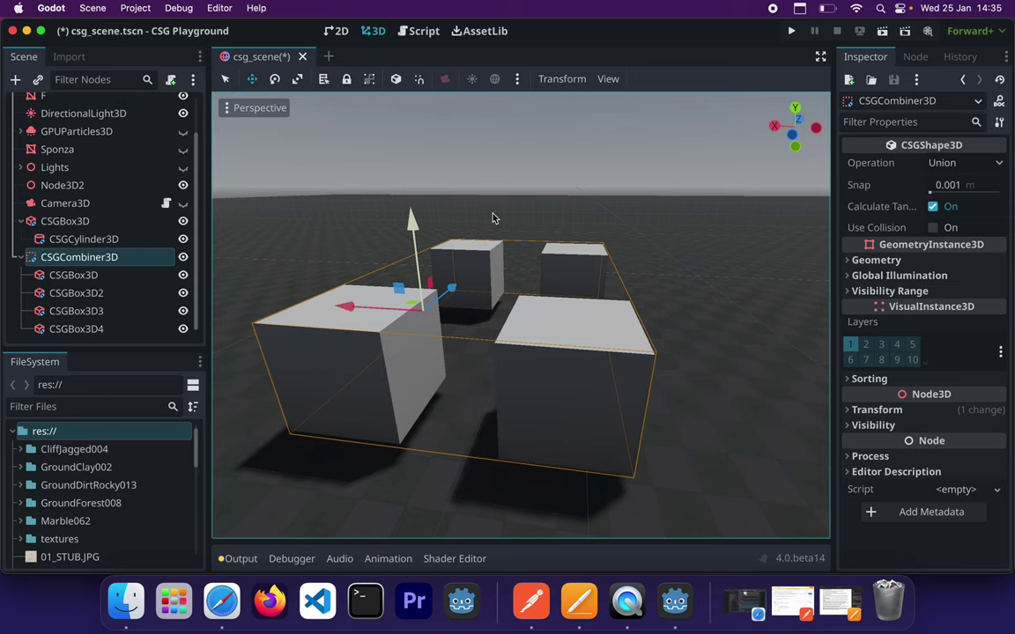
pyautogui.scroll(-1, 482, 236)
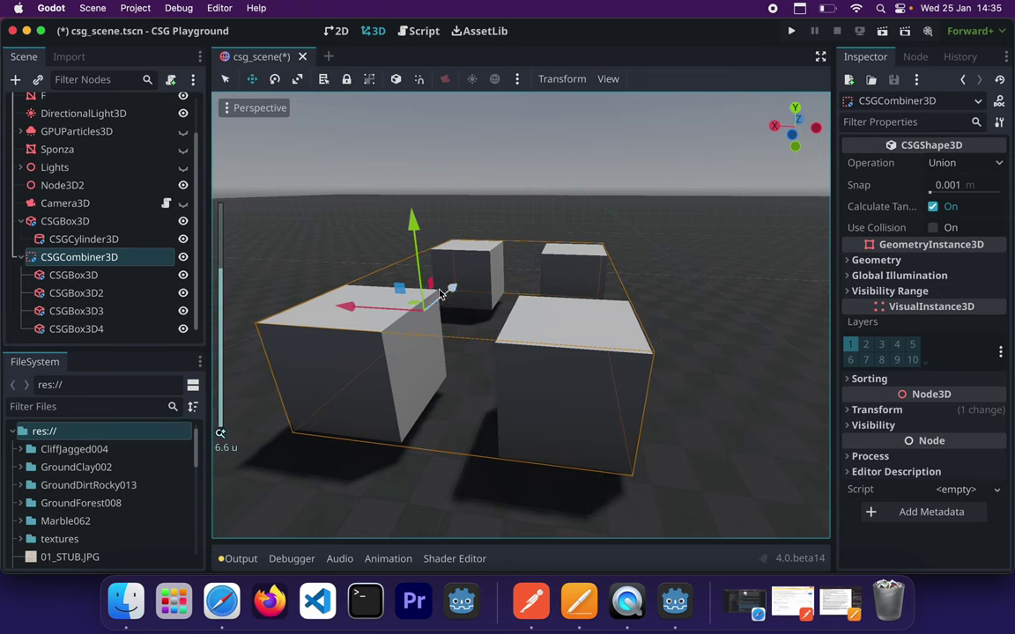
# Review the available operation options of the CSGCylinder3D under the hollowed box without changing its operation
pyautogui.click(16, 258)
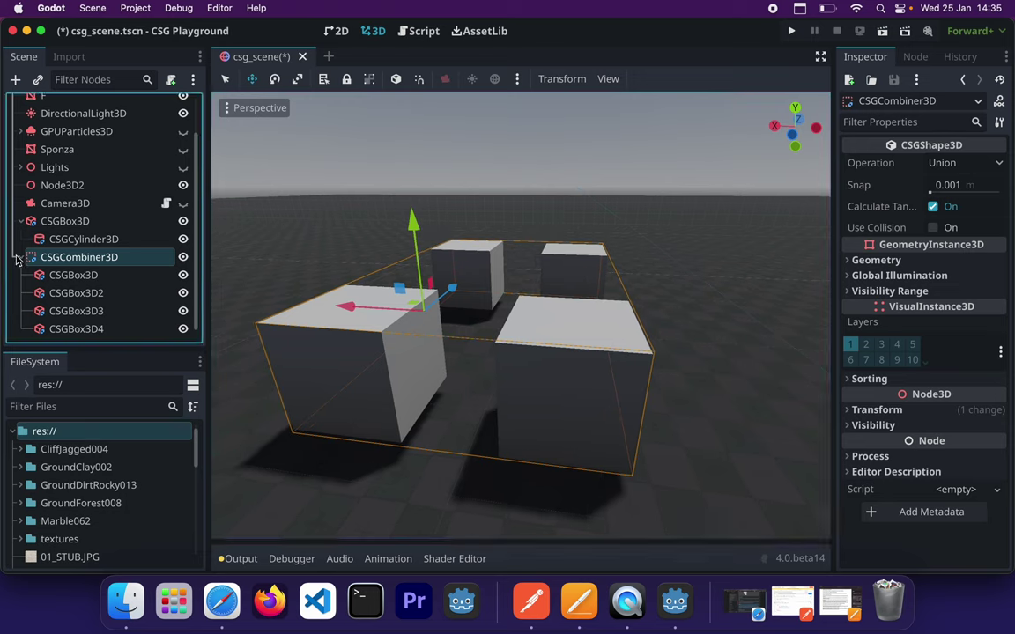
pyautogui.click(81, 236)
pyautogui.click(80, 225)
pyautogui.click(81, 236)
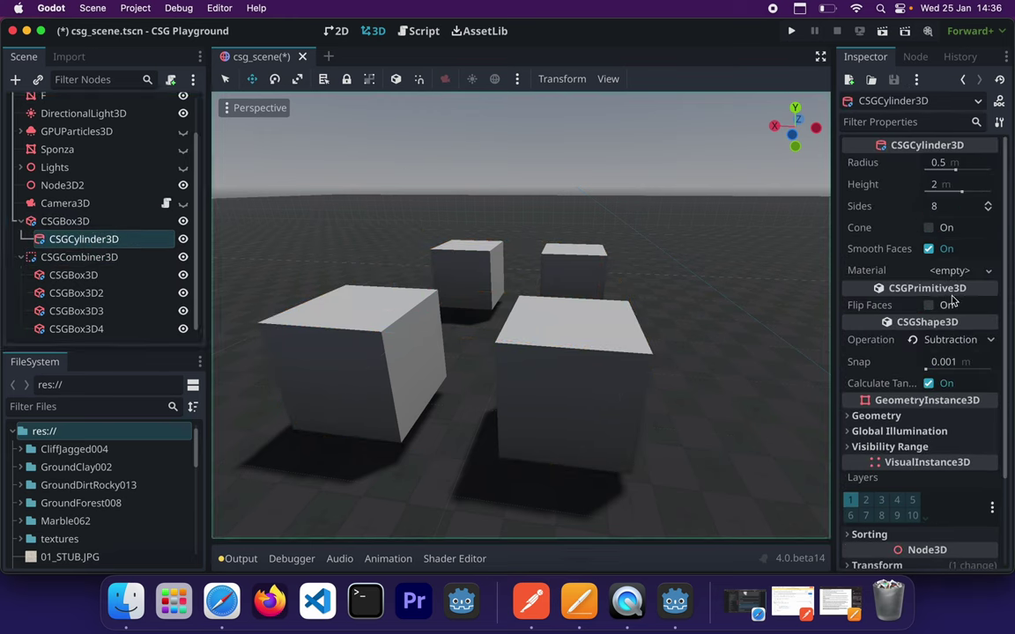
pyautogui.click(978, 340)
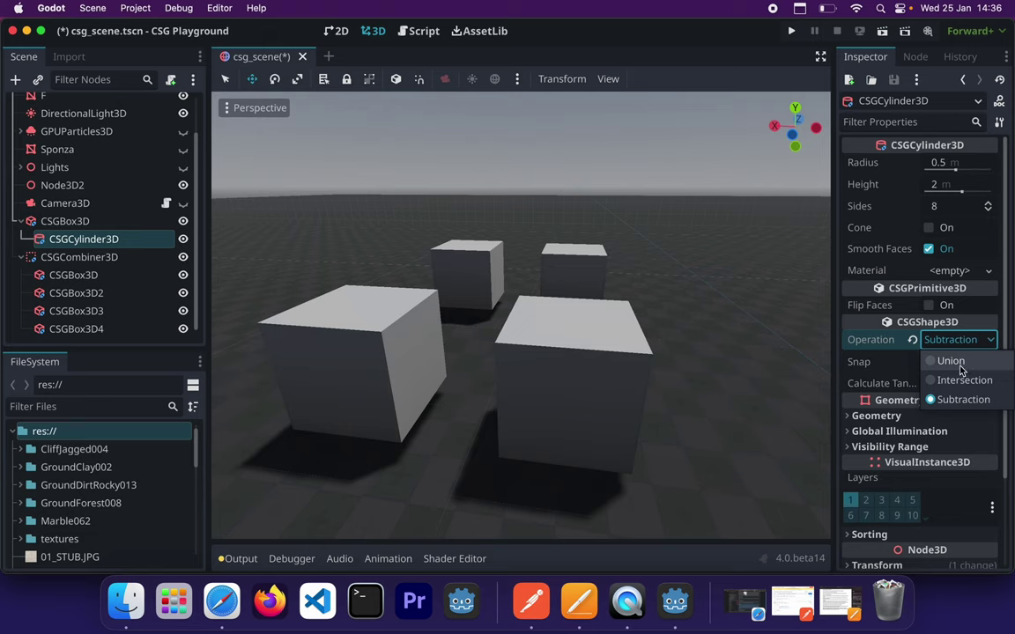
pyautogui.click(525, 202)
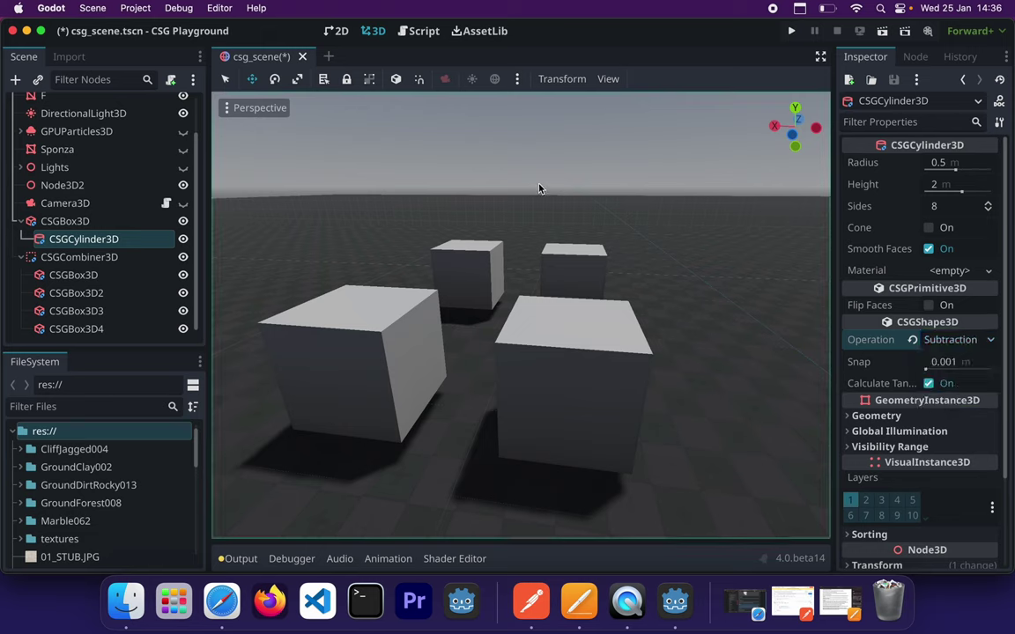
# Make the Sponza model visible and examine its arches and columns from inside the courtyard
pyautogui.scroll(-10, 540, 187)
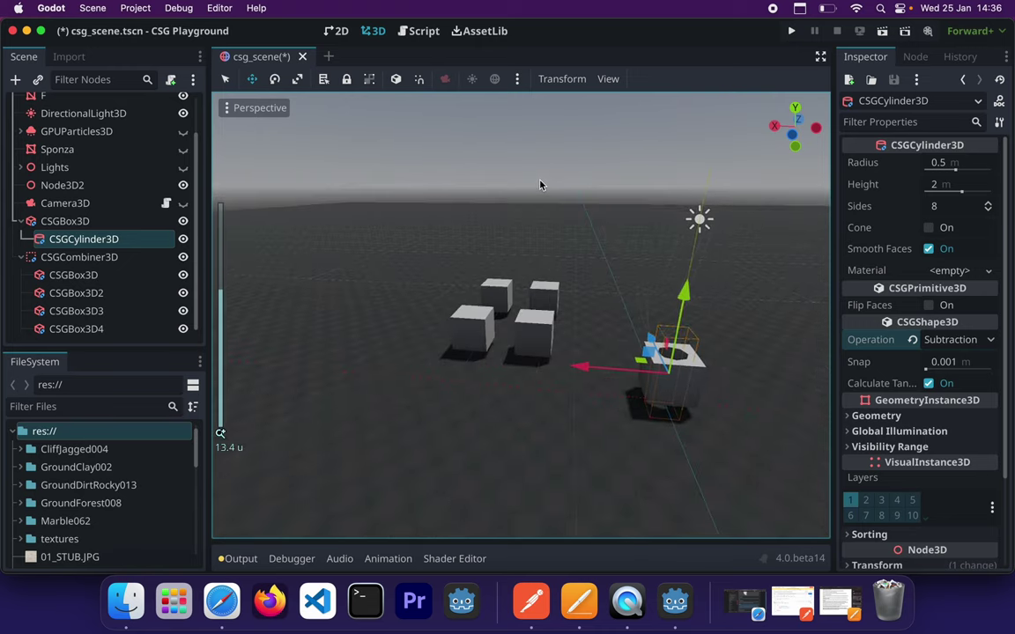
pyautogui.scroll(5, 541, 184)
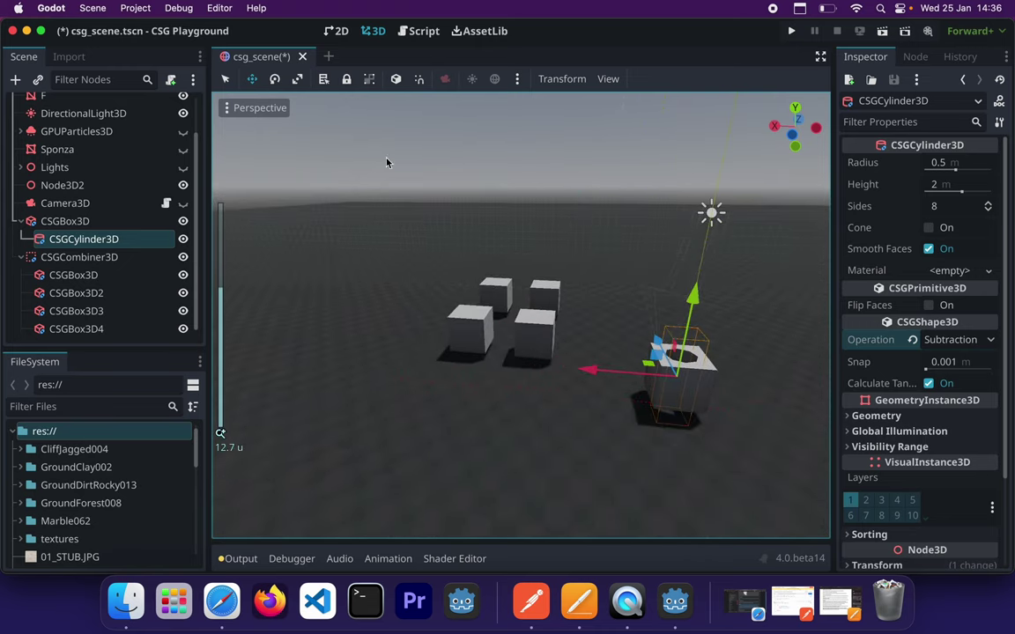
pyautogui.moveTo(538, 172); pyautogui.dragTo(682, 243, button='right')
pyautogui.moveTo(445, 169); pyautogui.dragTo(467, 169, button='right')
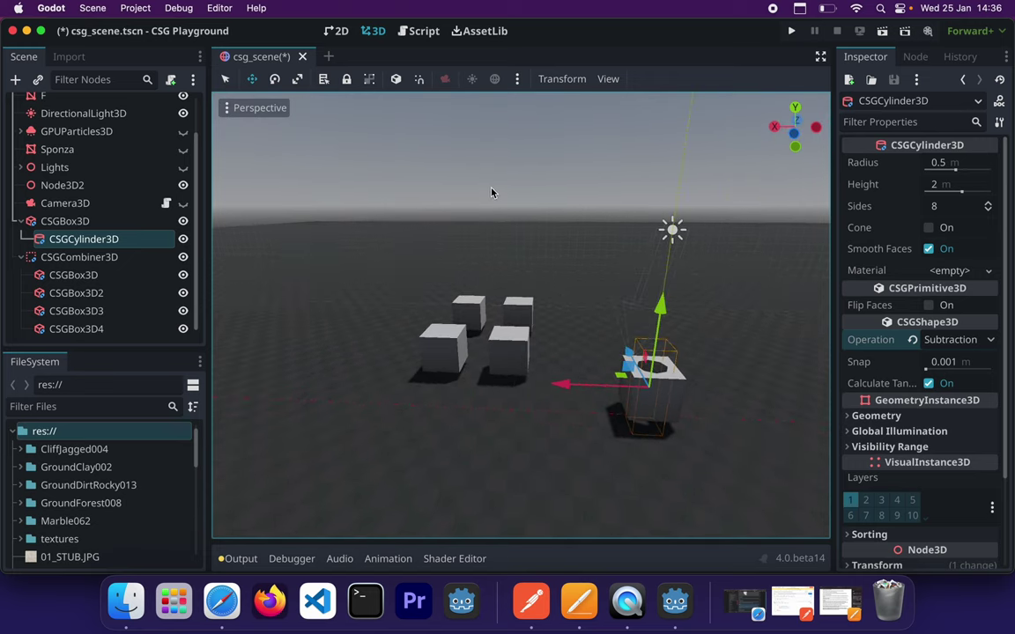
pyautogui.moveTo(491, 192); pyautogui.dragTo(525, 201, button='right')
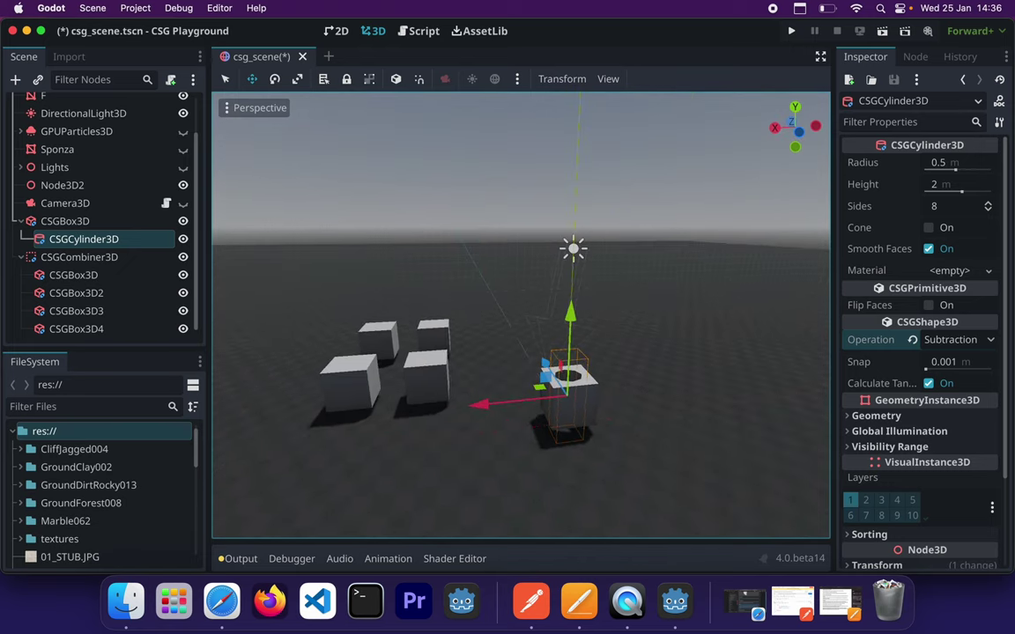
pyautogui.click(181, 150)
pyautogui.moveTo(418, 257)
pyautogui.mouseDown(button='right')
pyautogui.moveTo(467, 260)
pyautogui.moveTo(467, 251)
pyautogui.moveTo(291, 271)
pyautogui.moveTo(237, 265)
pyautogui.moveTo(260, 278)
pyautogui.moveTo(458, 264)
pyautogui.moveTo(388, 246)
pyautogui.moveTo(379, 274)
pyautogui.moveTo(330, 301)
pyautogui.moveTo(231, 289)
pyautogui.moveTo(345, 275)
pyautogui.moveTo(403, 251)
pyautogui.mouseUp(button='right')
pyautogui.moveTo(361, 284); pyautogui.dragTo(339, 273, button='right')
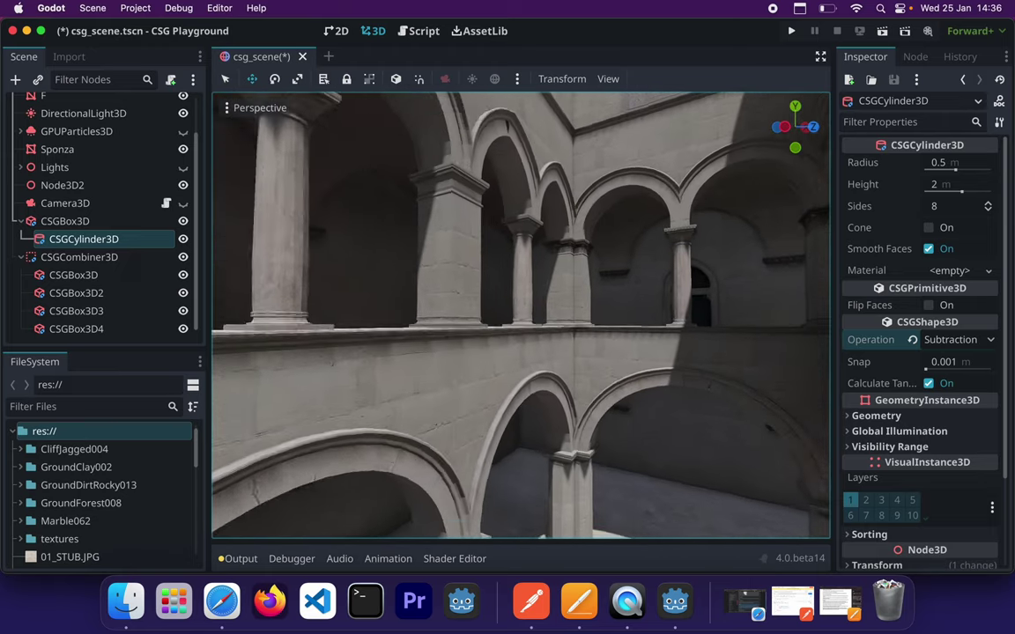
pyautogui.press('w')
pyautogui.moveTo(520, 314)
pyautogui.mouseDown(button='right')
pyautogui.moveTo(608, 332)
pyautogui.moveTo(768, 309)
pyautogui.moveTo(750, 374)
pyautogui.moveTo(760, 438)
pyautogui.moveTo(520, 314)
pyautogui.mouseUp(button='right')
pyautogui.press('w')
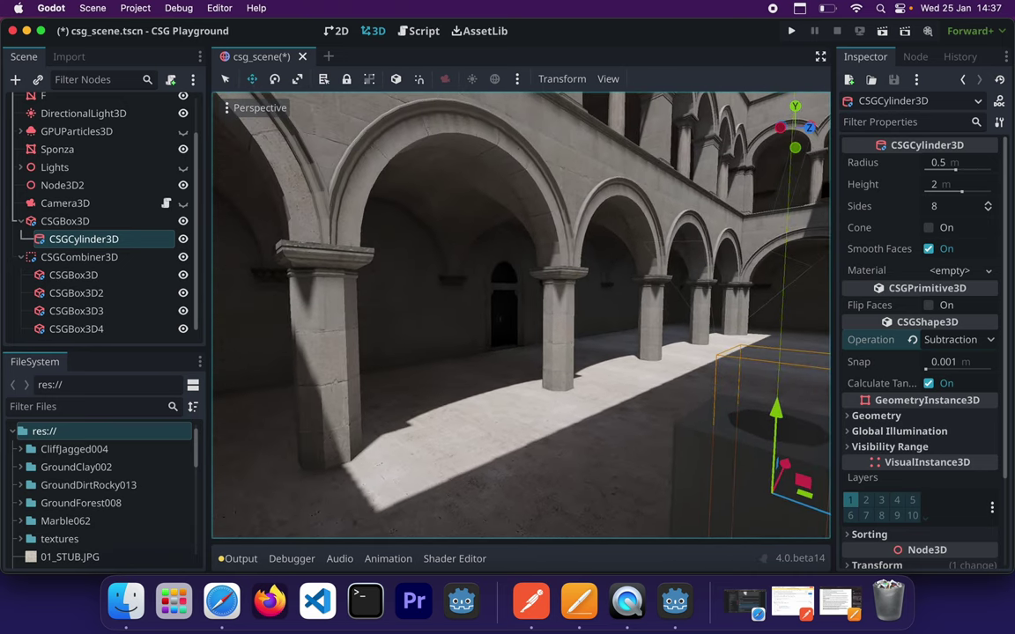